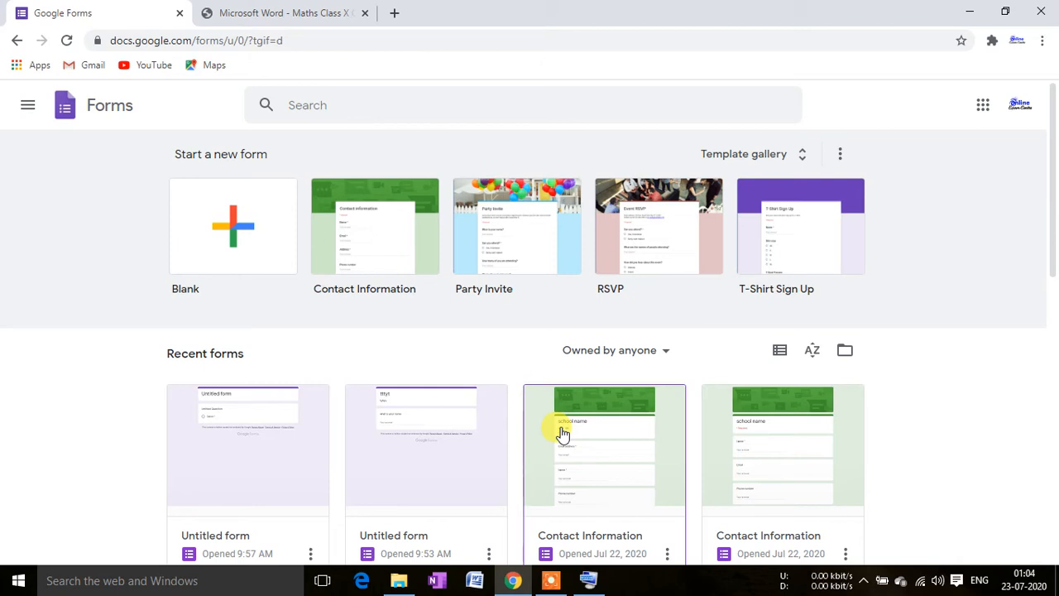
Create a blank form and title its first question "name"
click(246, 239)
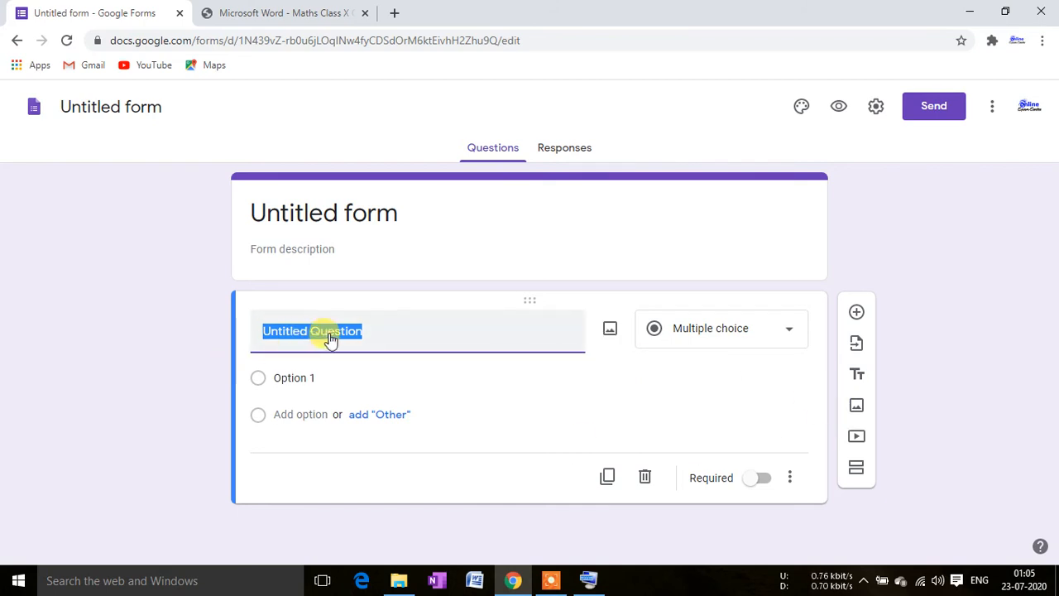
click(372, 333)
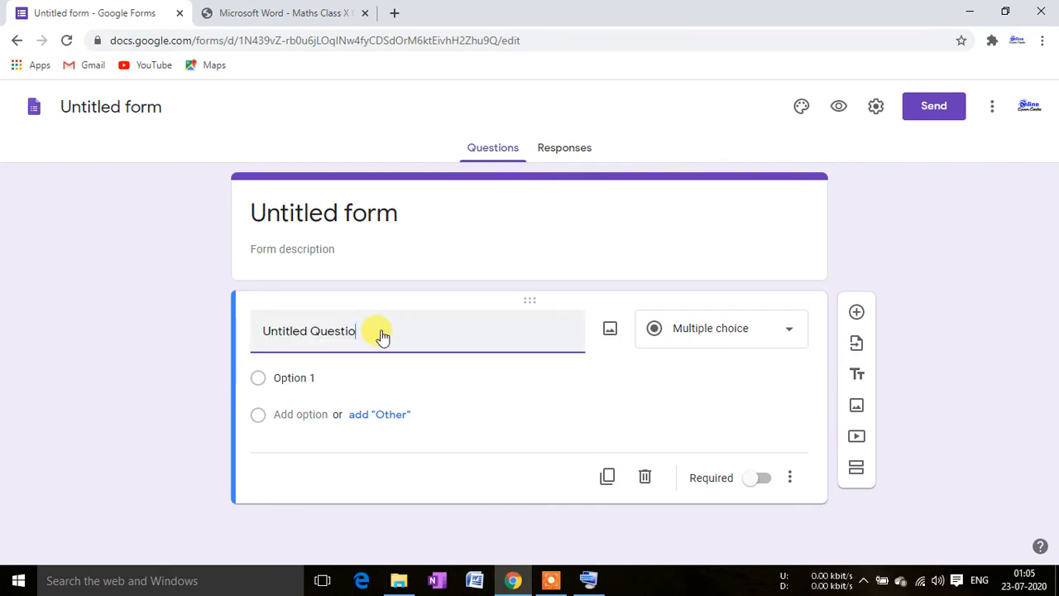
key(BackSpace)
key(BackSpace)
key(BackSpace)
key(BackSpace)
text(name)
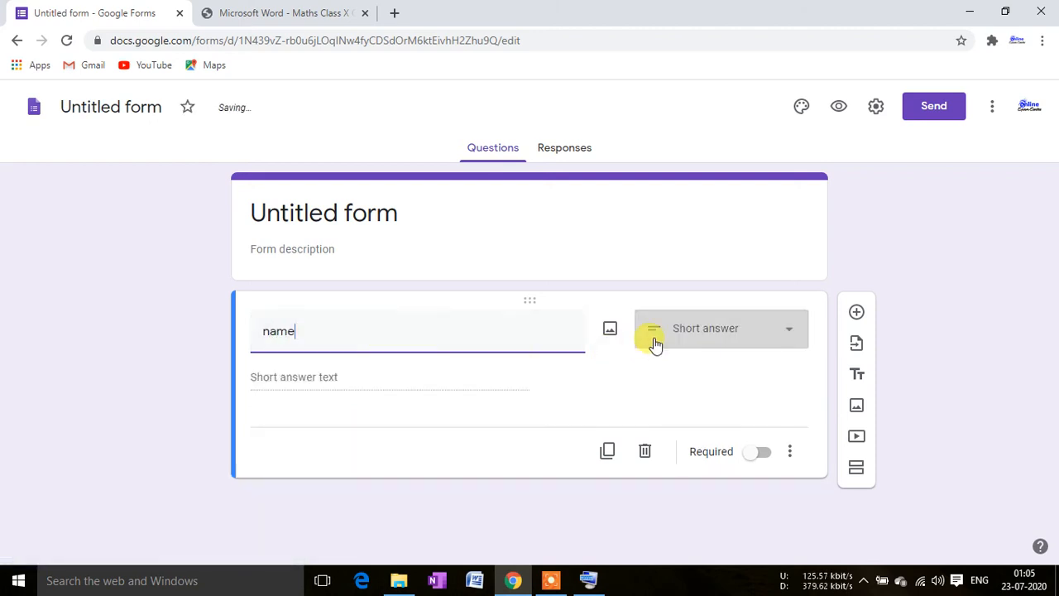
Add a second section below the name question and insert a new question in it
click(856, 466)
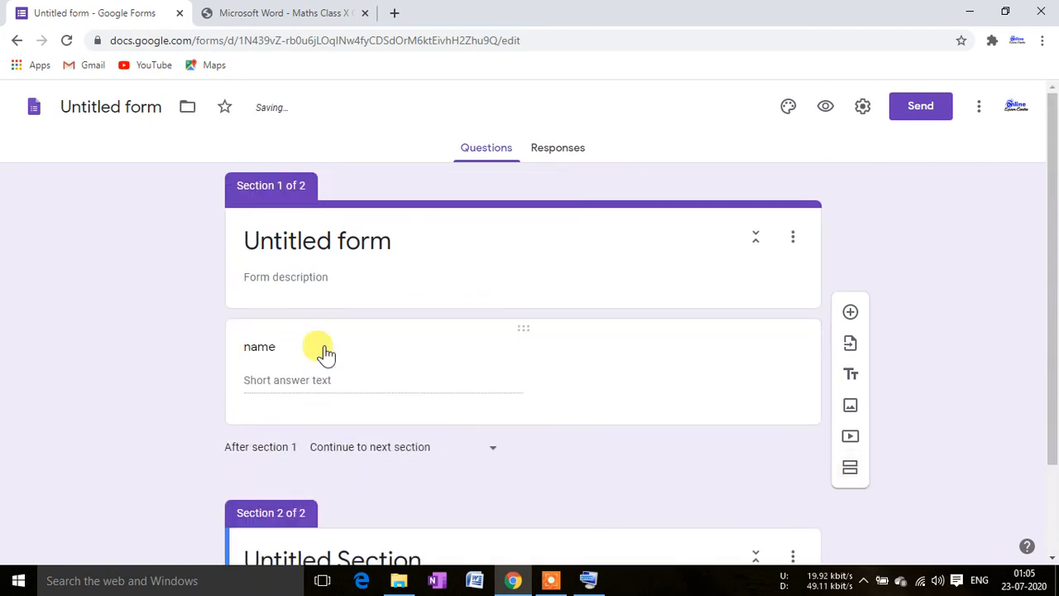
scroll(352, 329, down, 2)
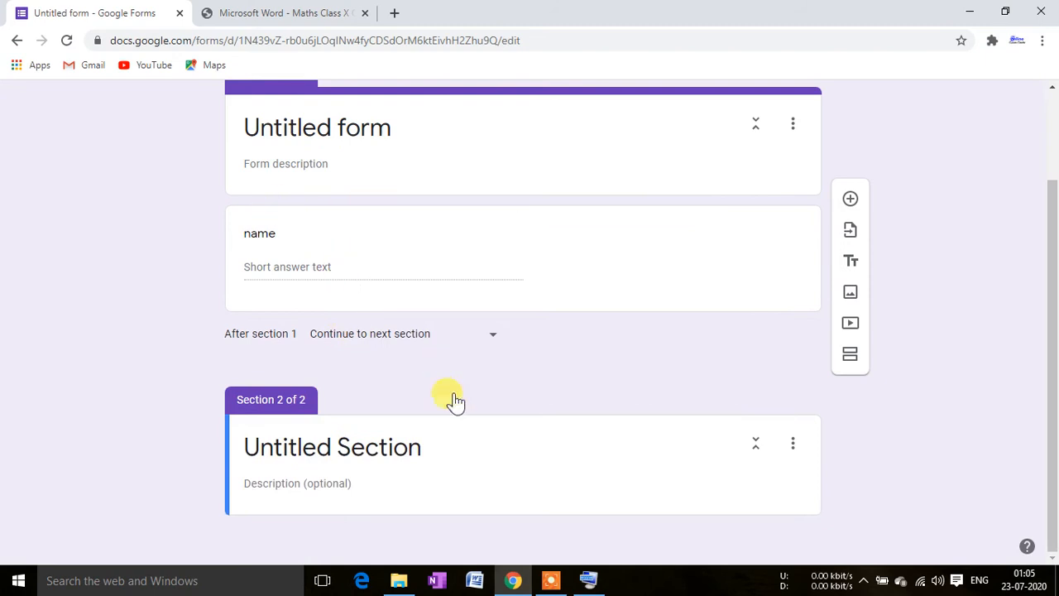
click(506, 466)
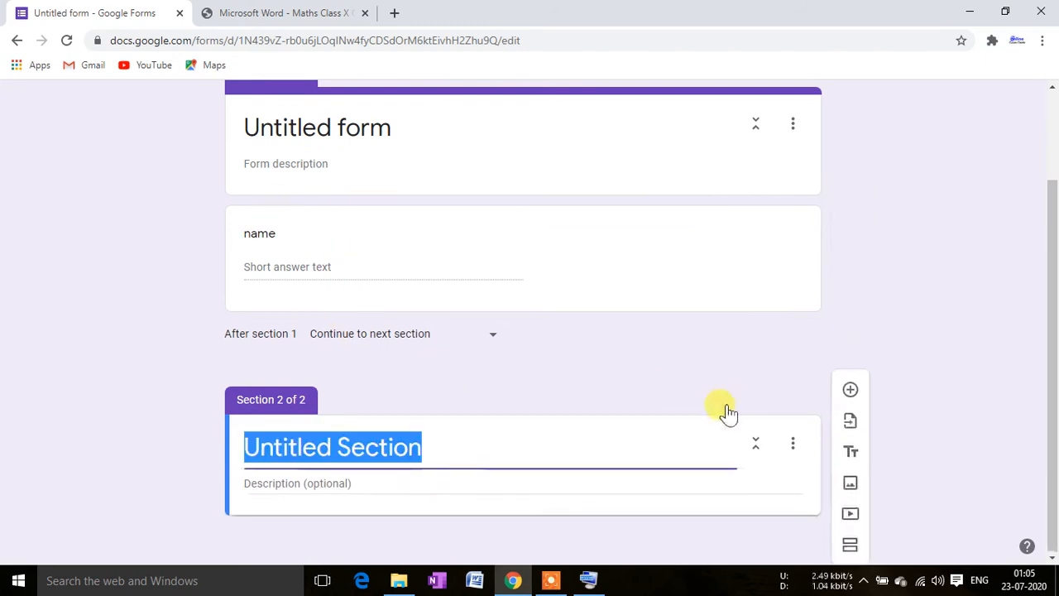
click(851, 390)
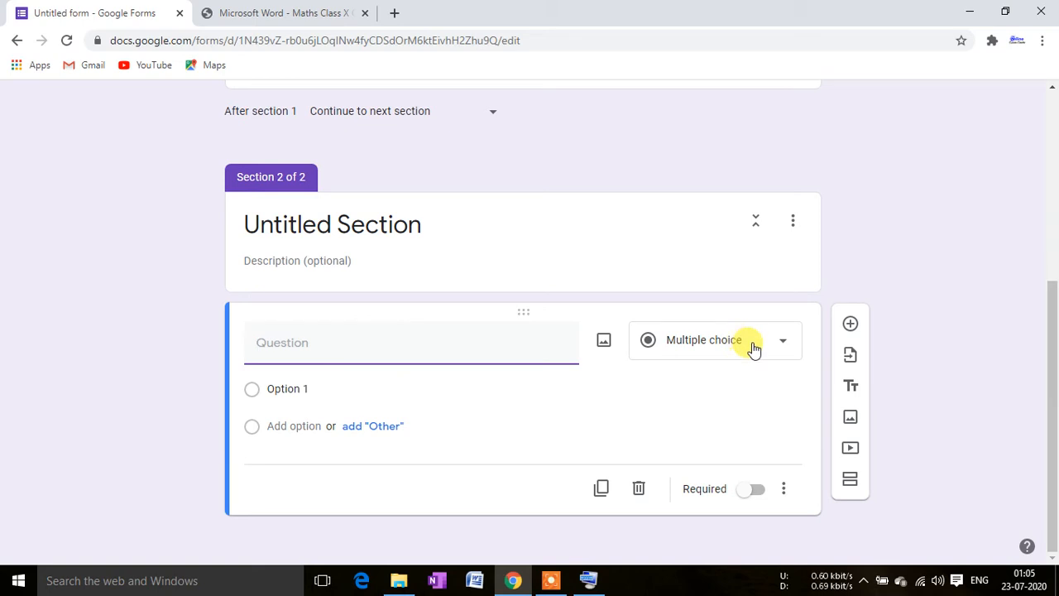
Review the multiple-choice questions in the maths question bank PDF and upload ice_screenshot_20200723-003923.png as the new question's image
click(603, 342)
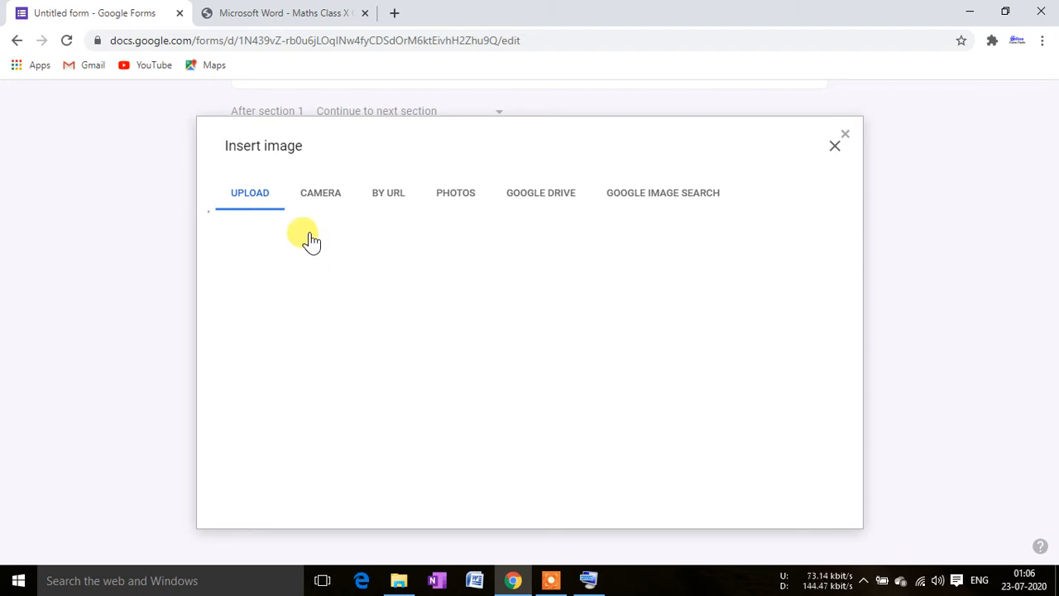
click(302, 14)
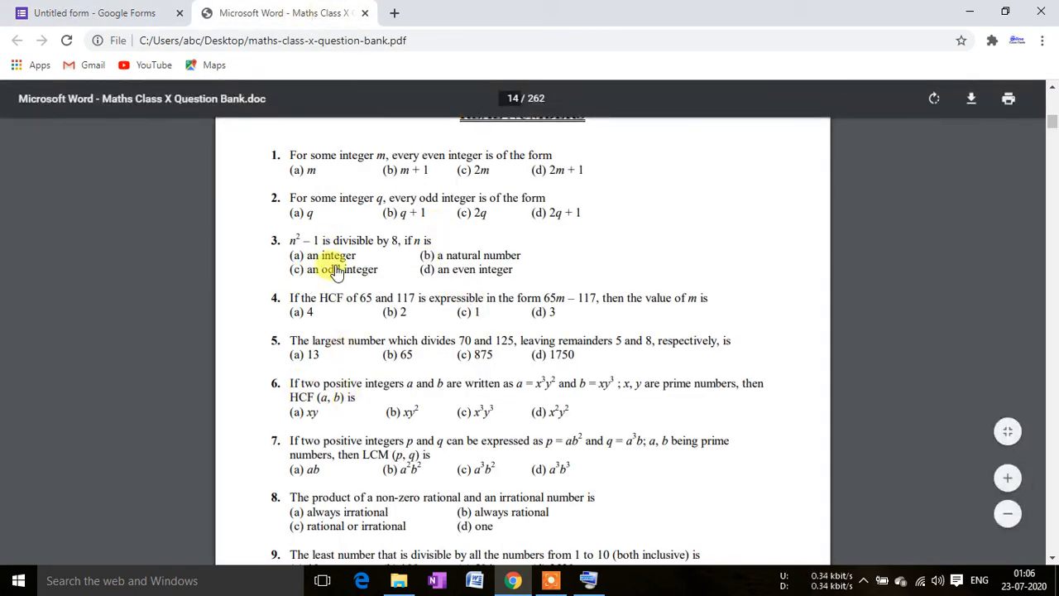
scroll(331, 273, down, 2)
scroll(338, 285, up, 1)
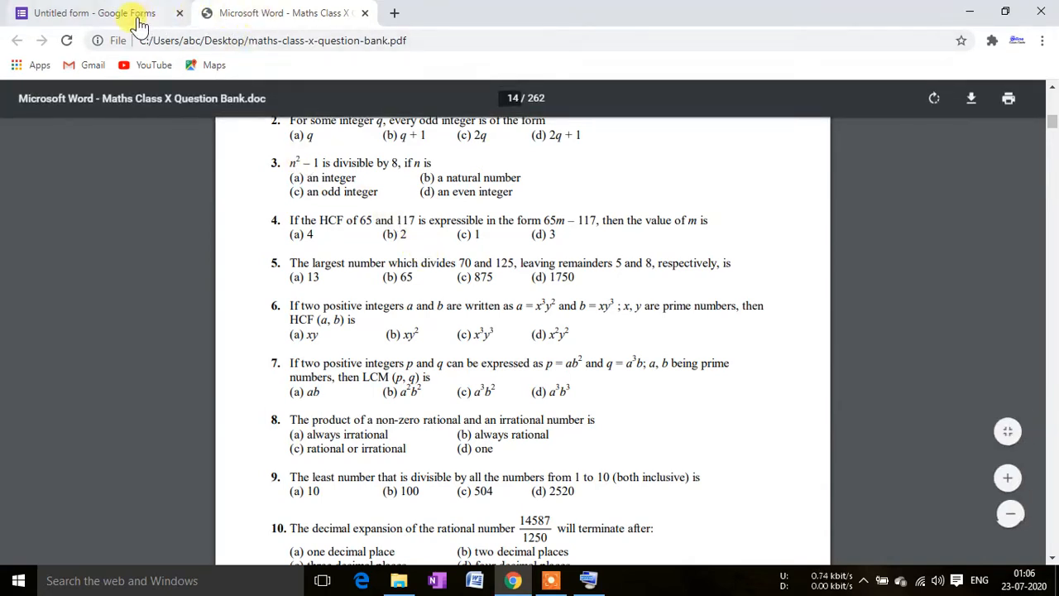
click(130, 18)
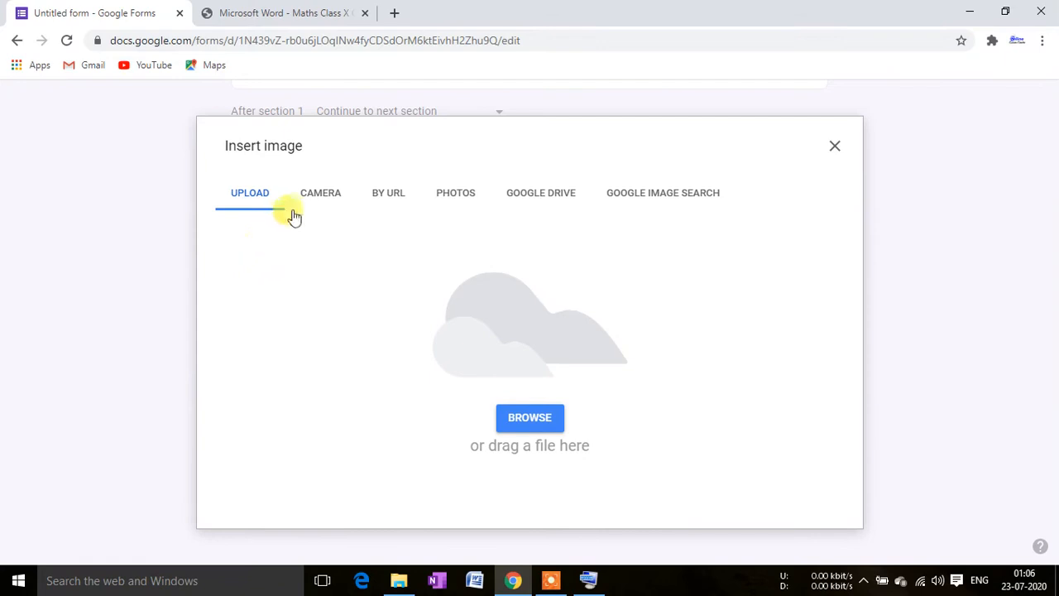
click(532, 416)
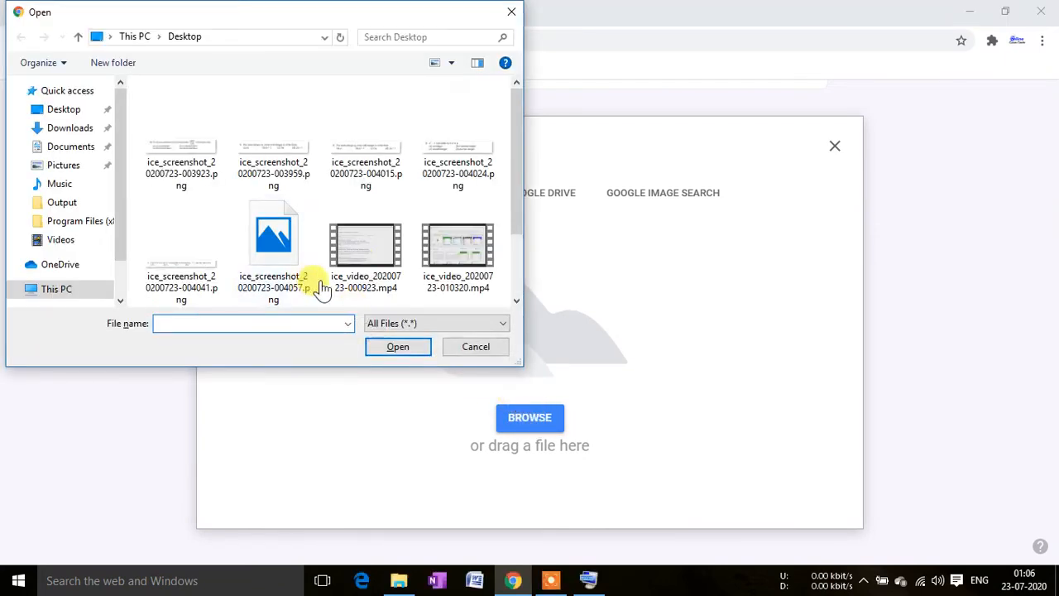
click(183, 145)
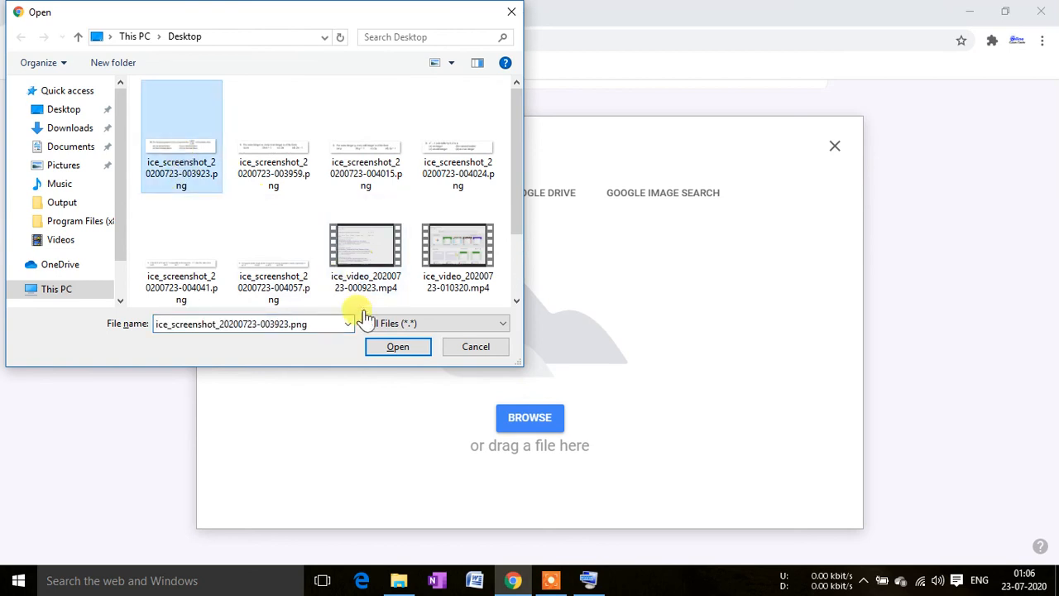
click(398, 347)
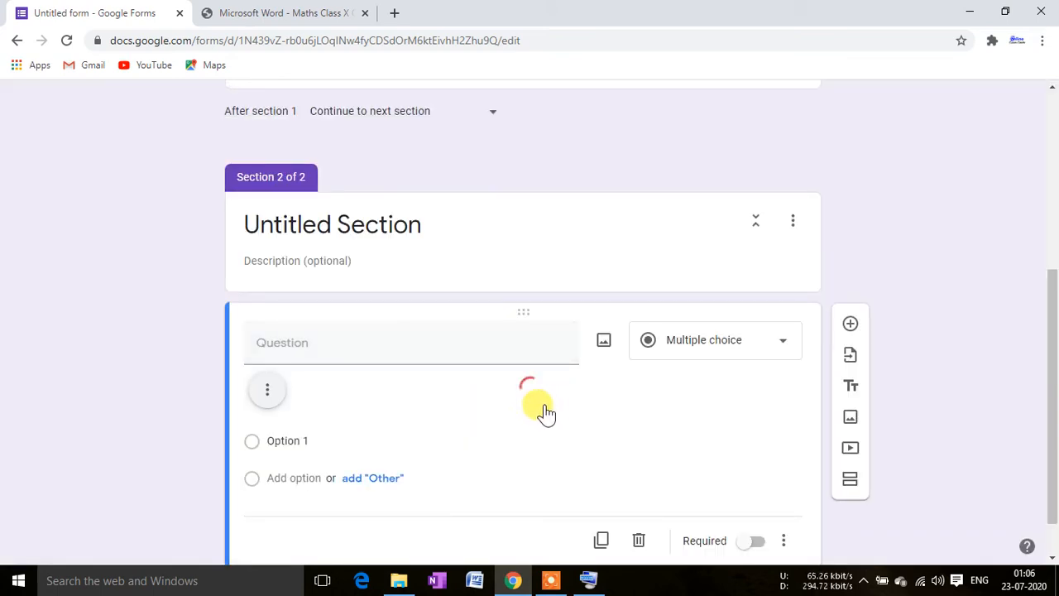
Set the image question's first answer option to A and add all the suggested options B, C and D
scroll(537, 430, down, 1)
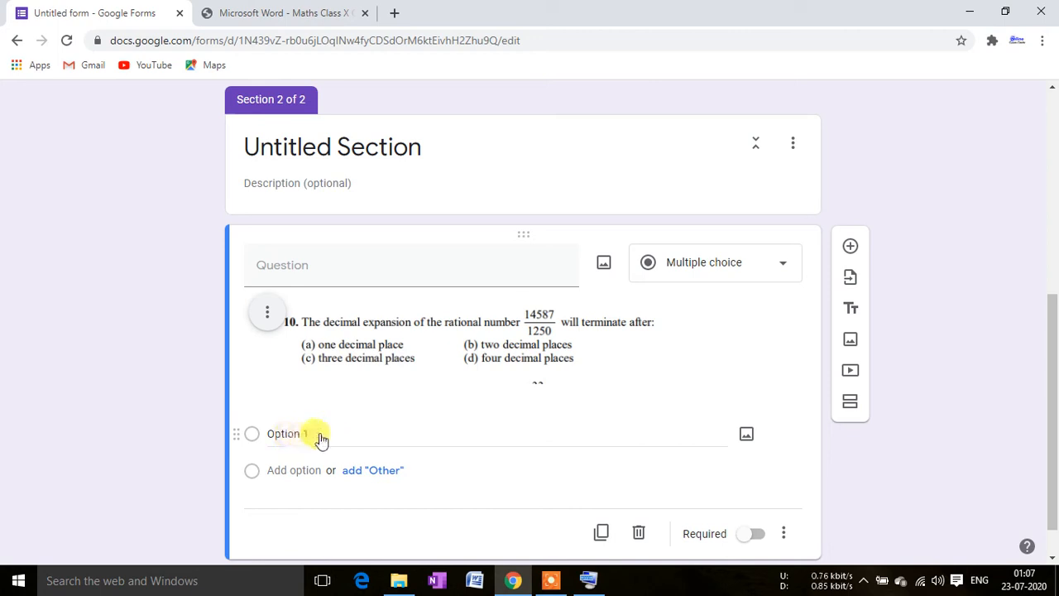
scroll(331, 437, down, 1)
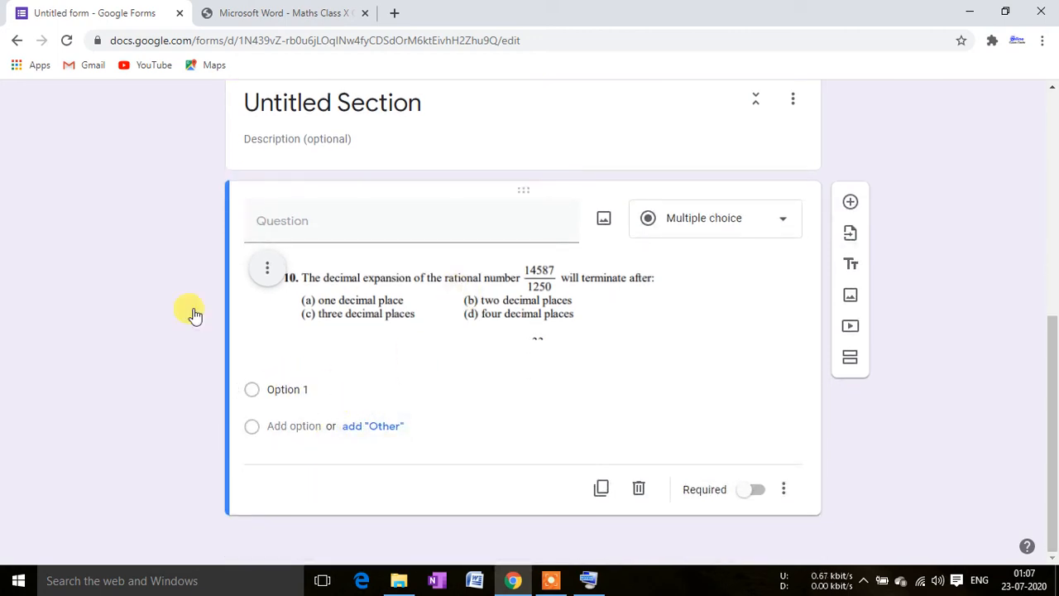
click(298, 387)
text(a)
key(BackSpace)
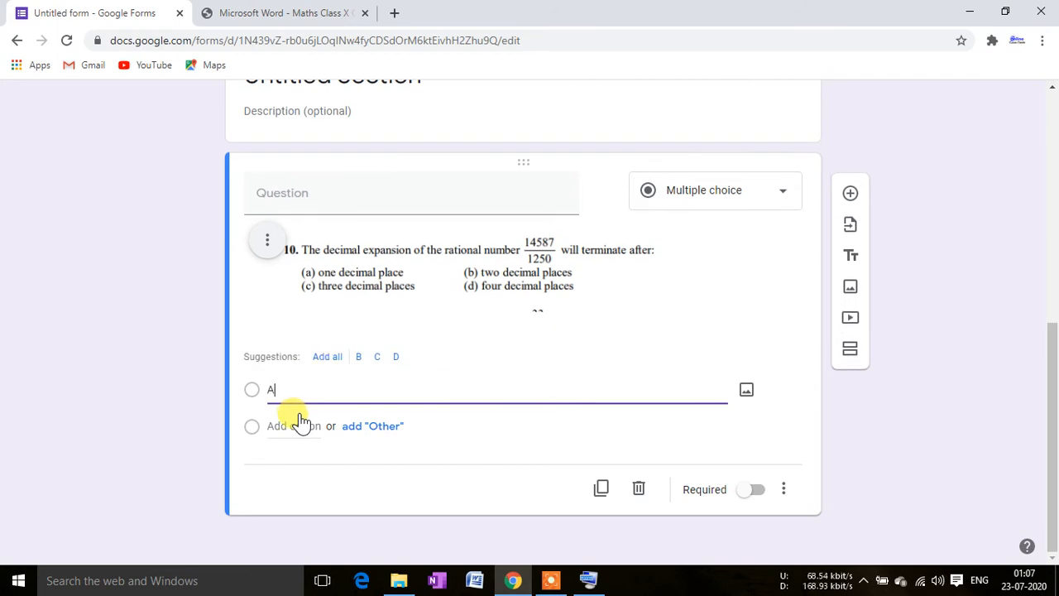
click(328, 363)
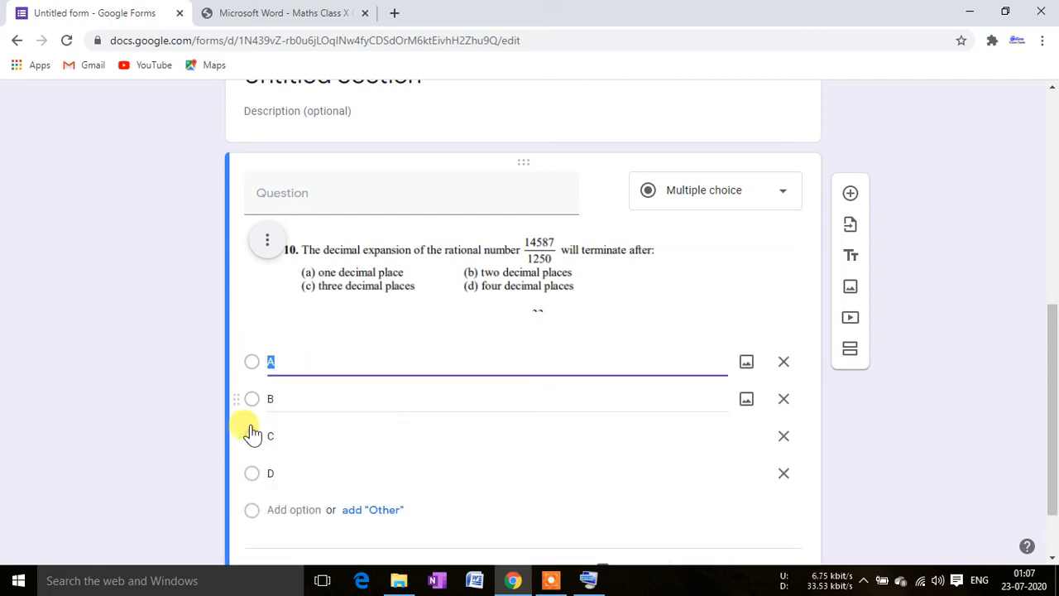
Make the form a quiz with email collection on and grades released immediately after each submission, and save the settings
scroll(364, 422, down, 1)
scroll(951, 99, up, 2)
scroll(747, 173, up, 1)
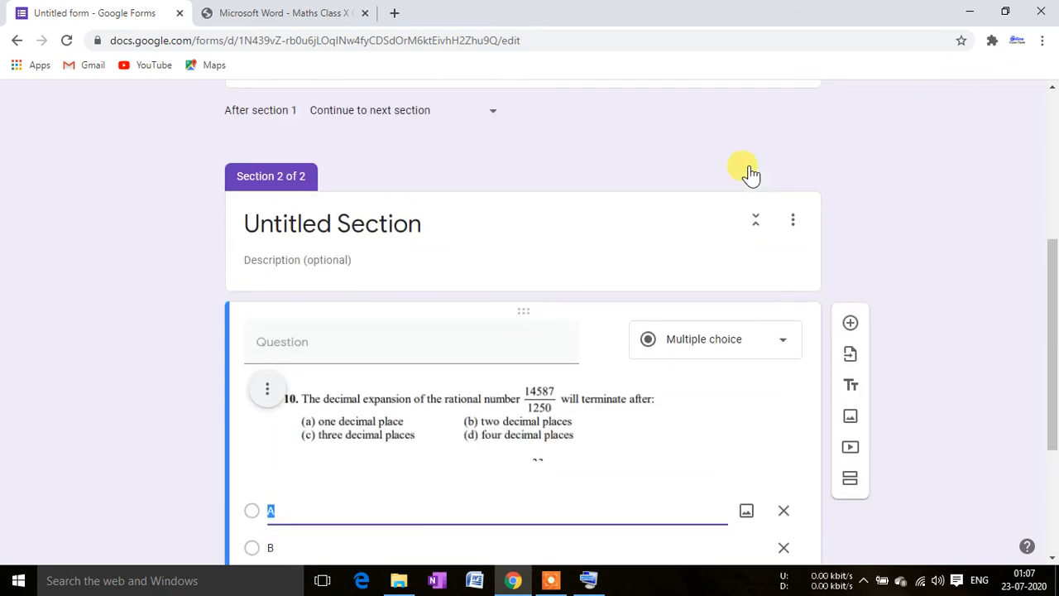
scroll(749, 157, up, 4)
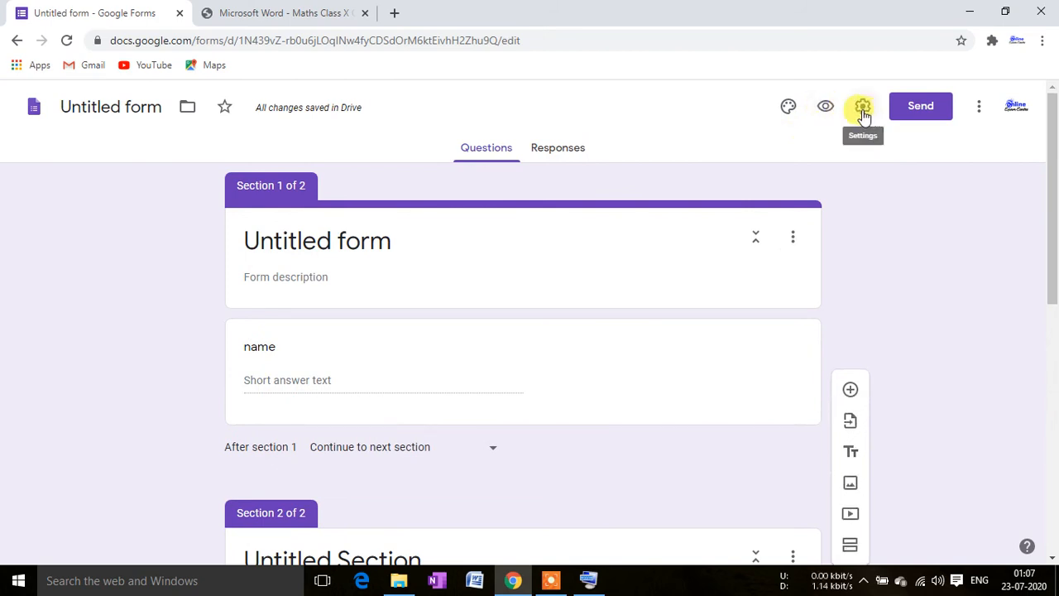
click(862, 115)
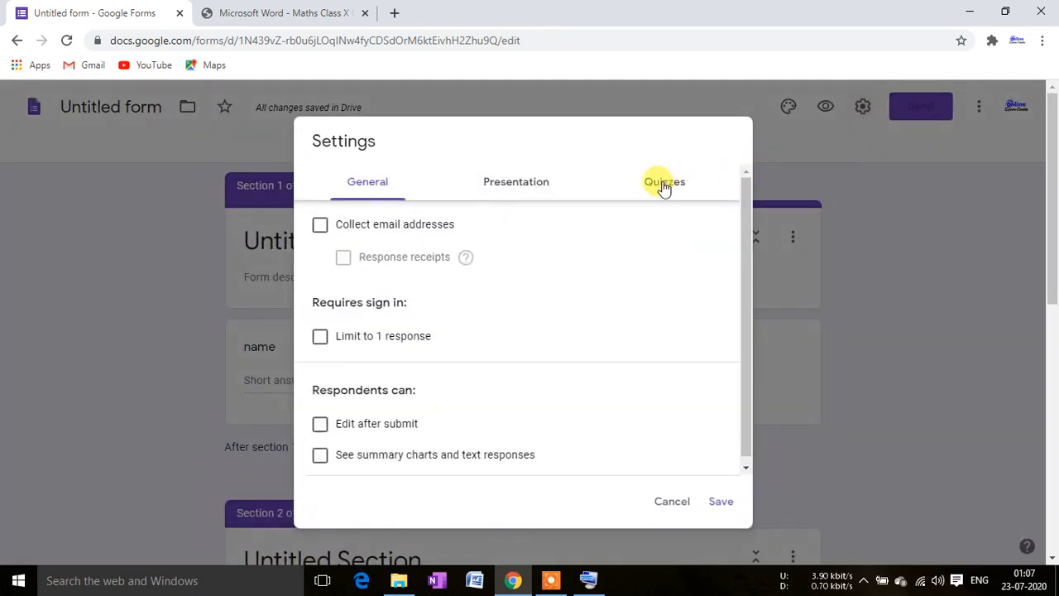
click(662, 185)
click(331, 222)
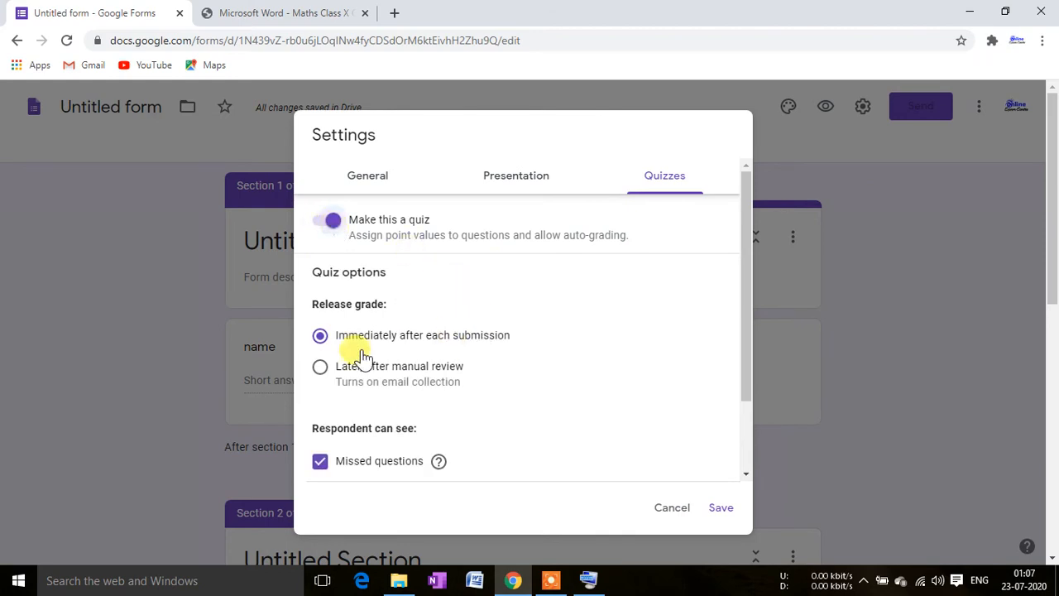
click(317, 373)
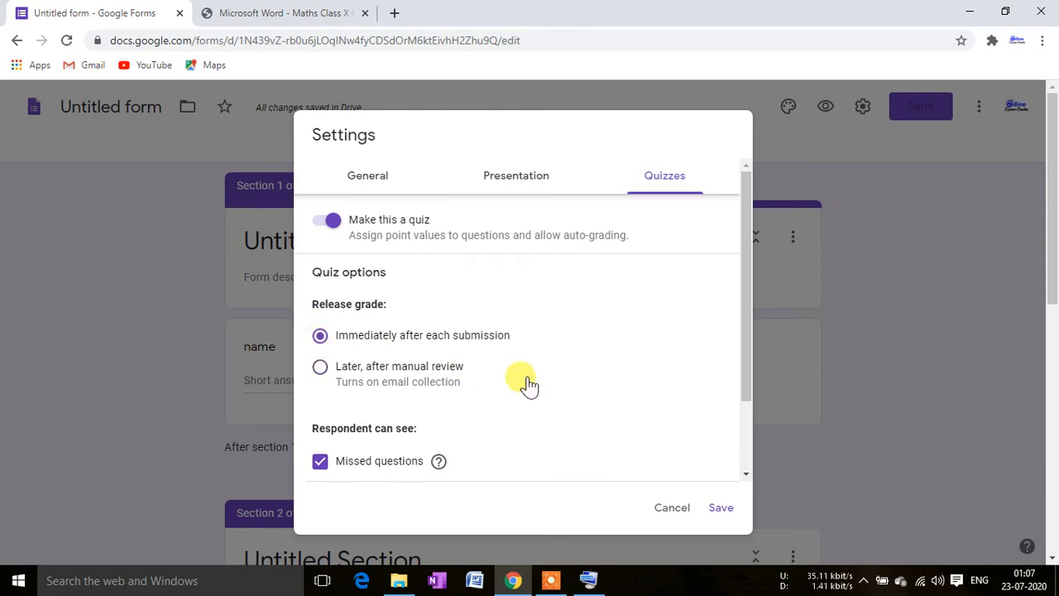
click(722, 513)
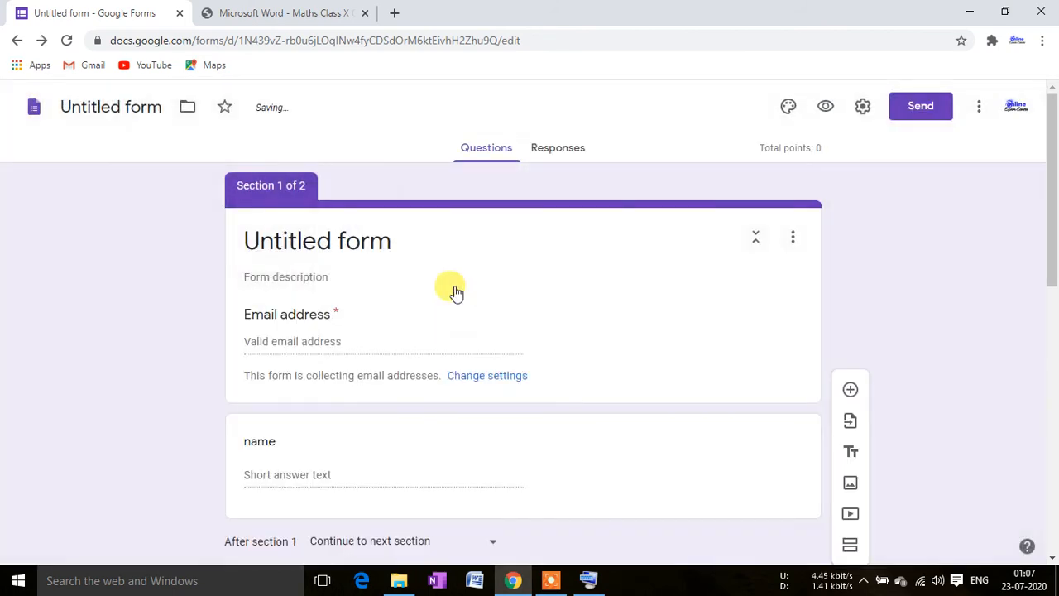
Set the answer key of the decimal expansion question to 1 point with option A as the correct answer
scroll(323, 405, down, 3)
scroll(322, 405, up, 2)
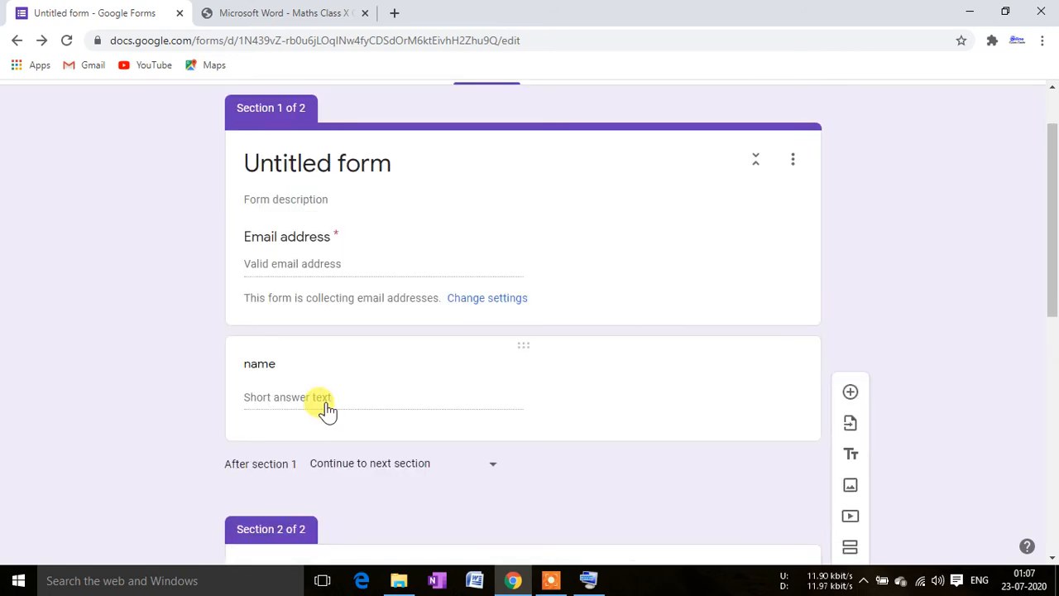
scroll(328, 409, down, 1)
scroll(326, 409, down, 6)
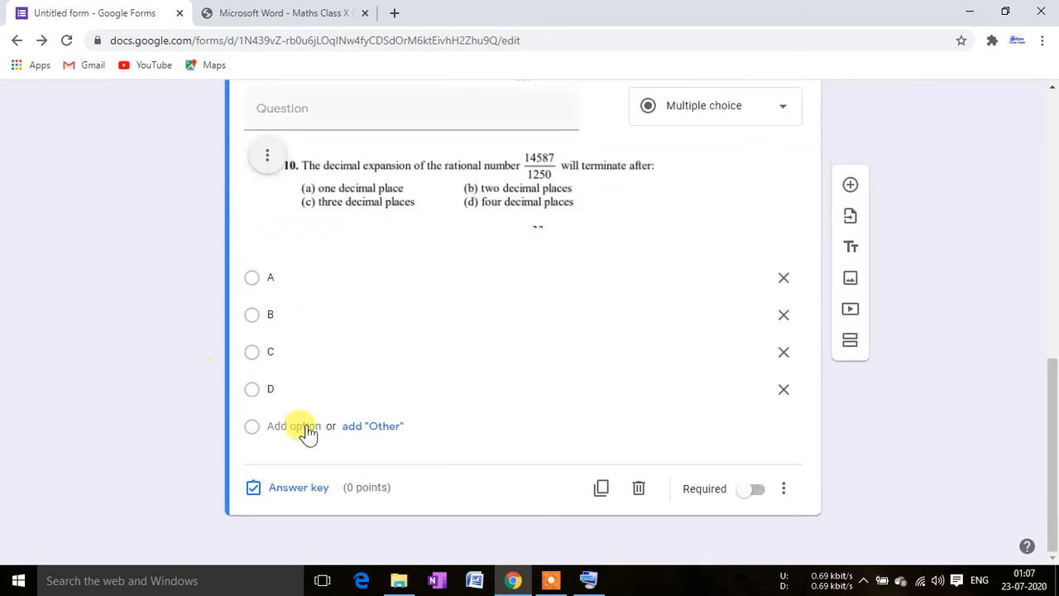
click(298, 488)
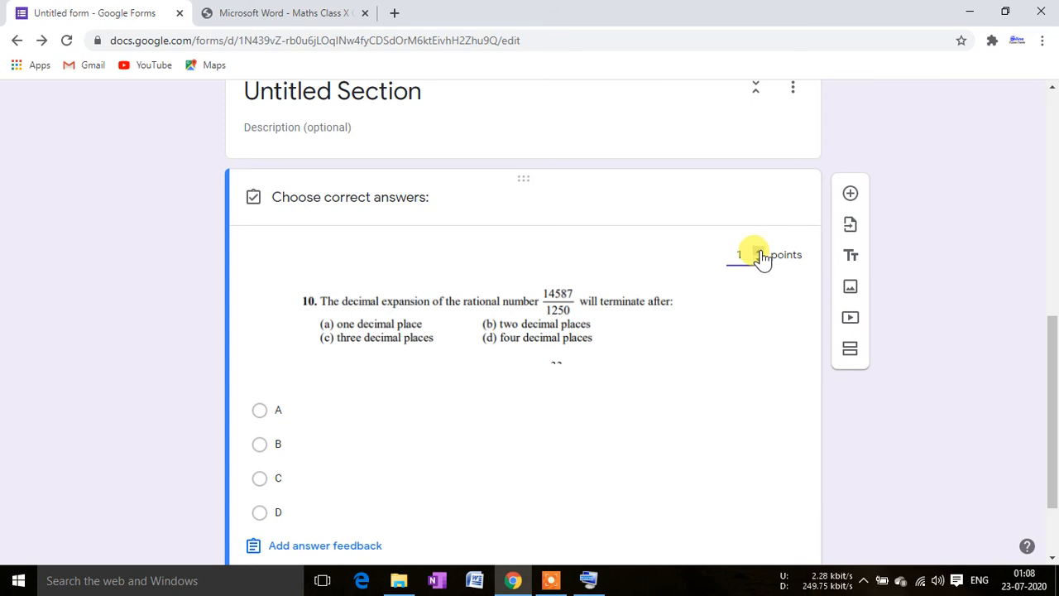
scroll(276, 491, down, 1)
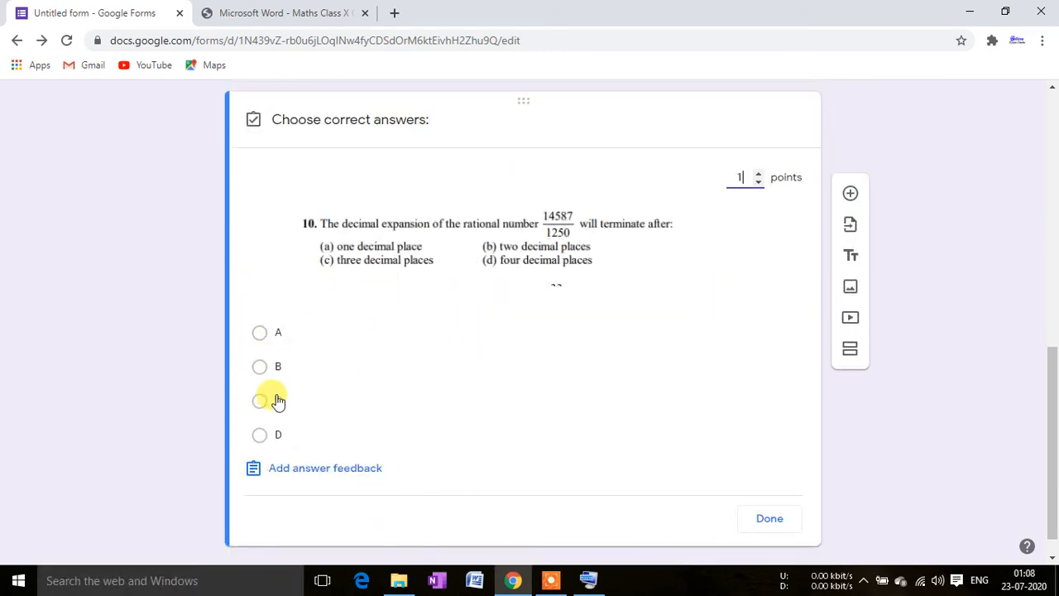
click(258, 334)
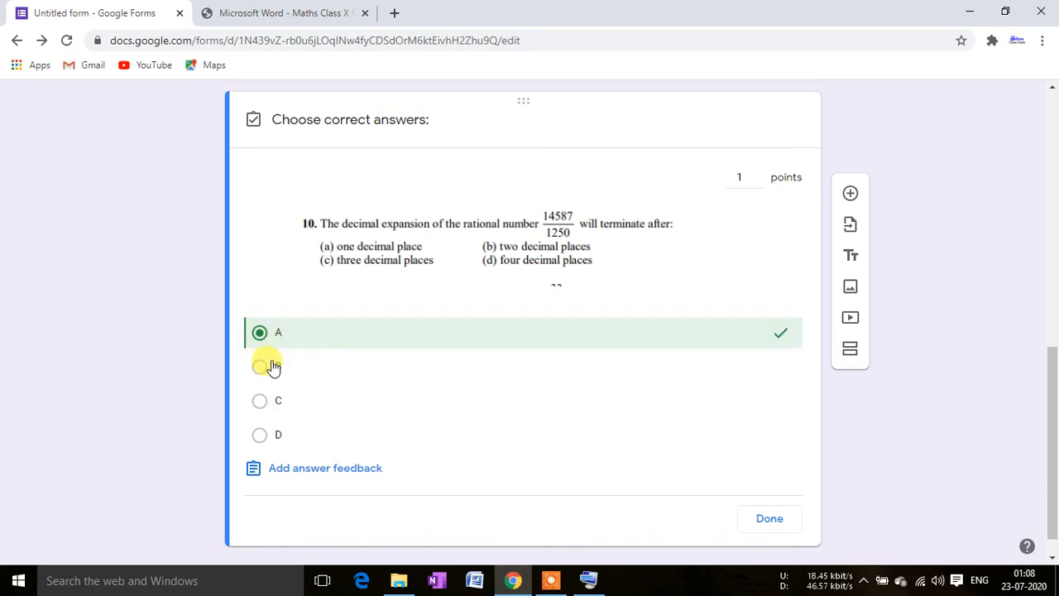
click(774, 527)
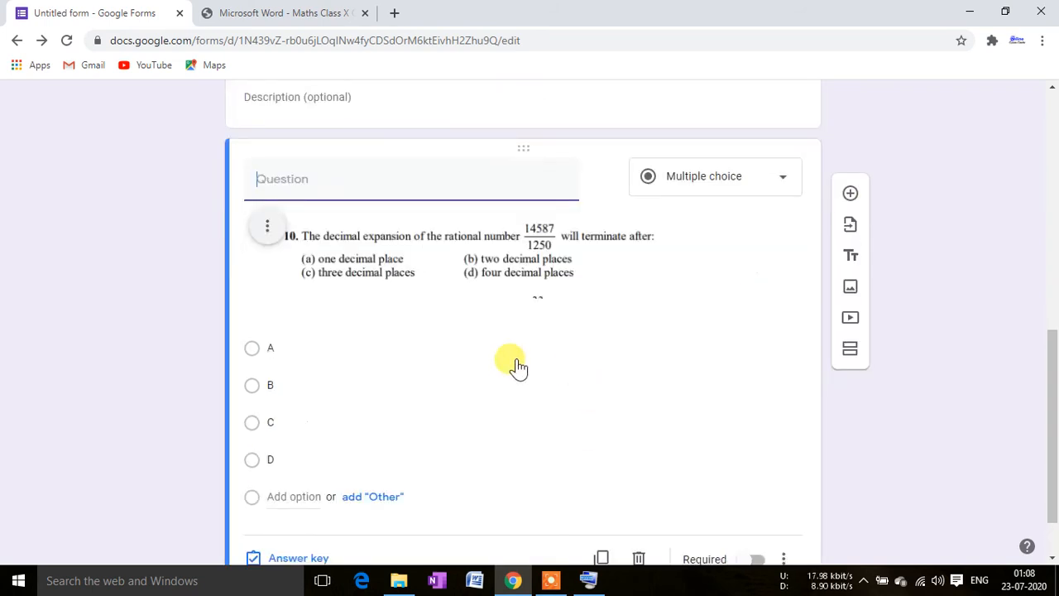
Duplicate the decimal expansion question and replace the copy's image with ice_screenshot_20200723-003959.png
scroll(546, 389, down, 1)
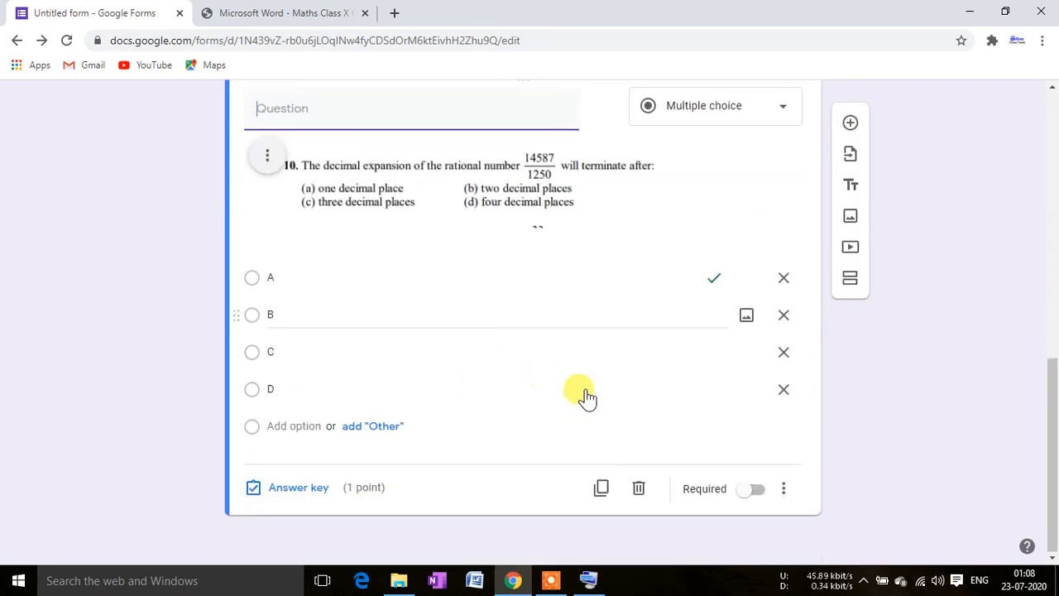
click(600, 489)
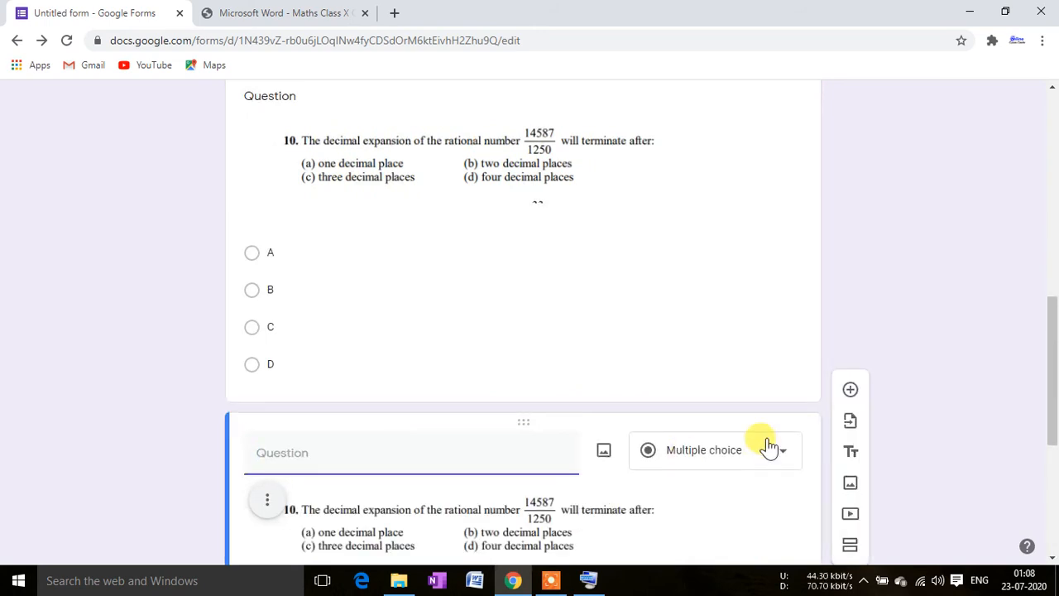
scroll(761, 451, down, 2)
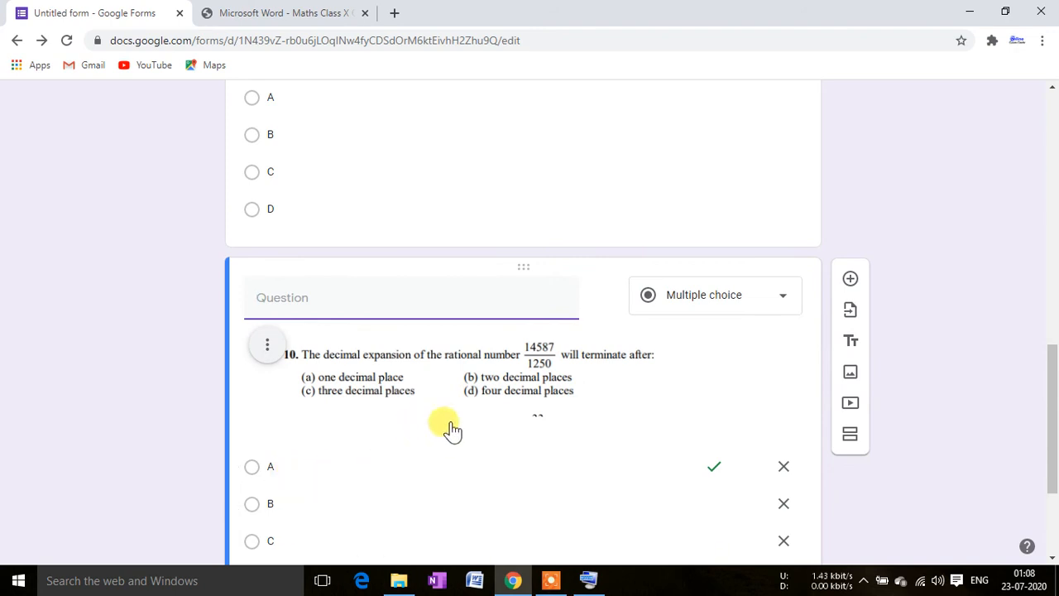
mouse_move(606, 299)
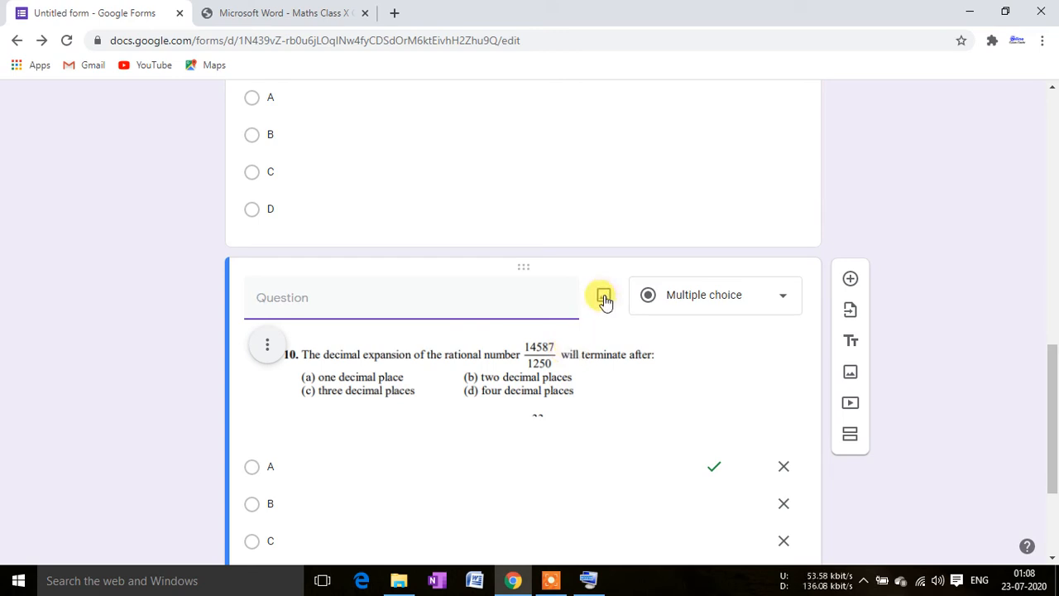
click(604, 296)
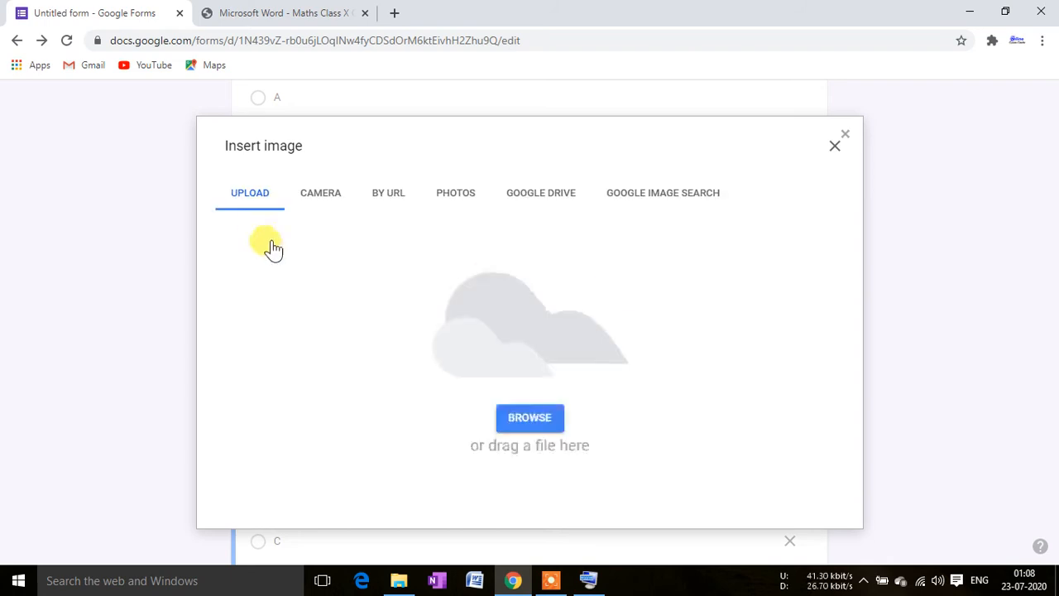
click(536, 419)
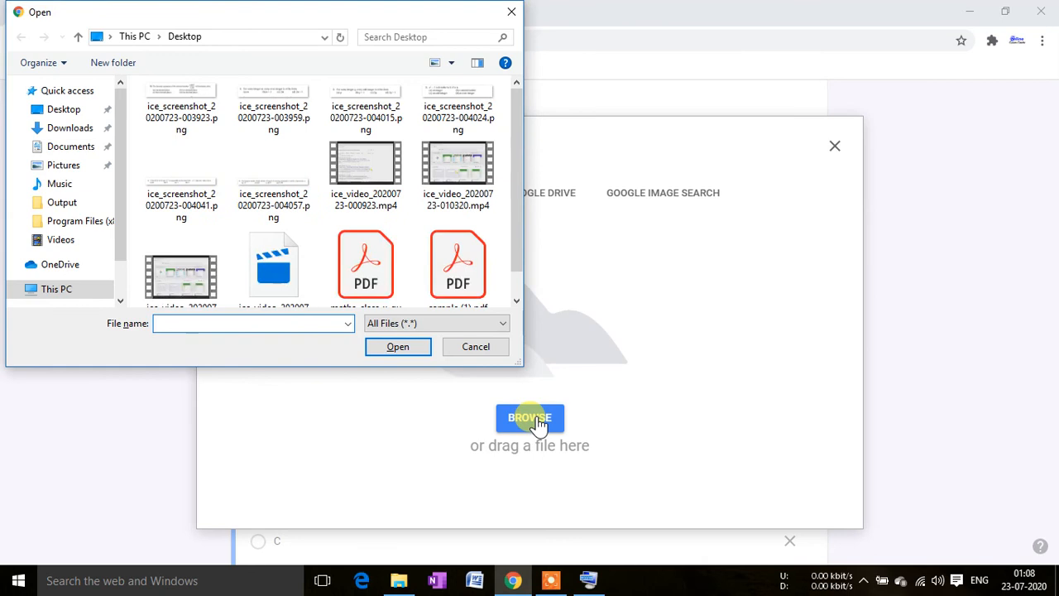
click(290, 97)
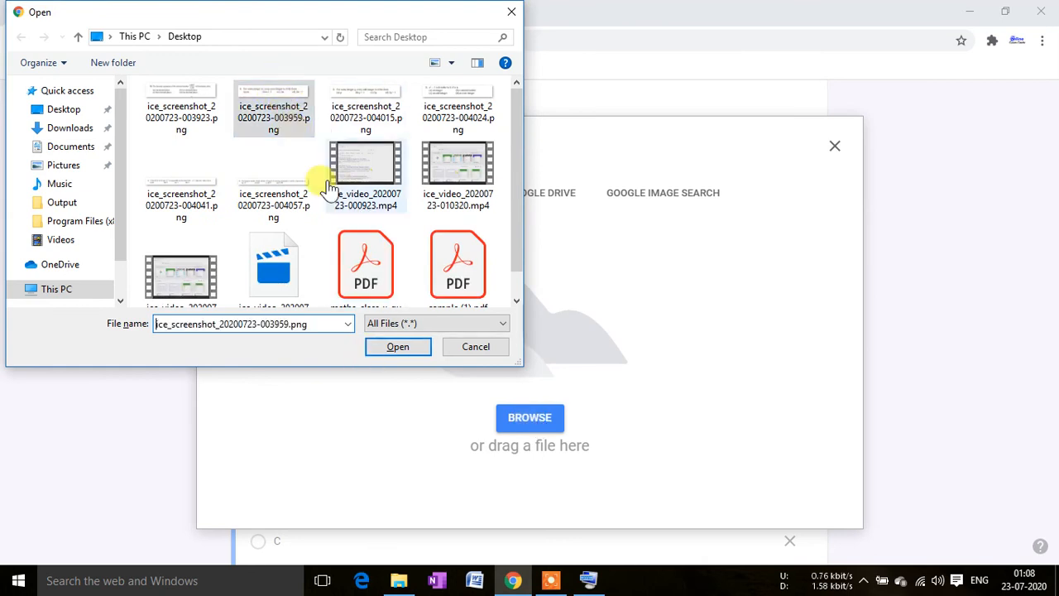
click(399, 347)
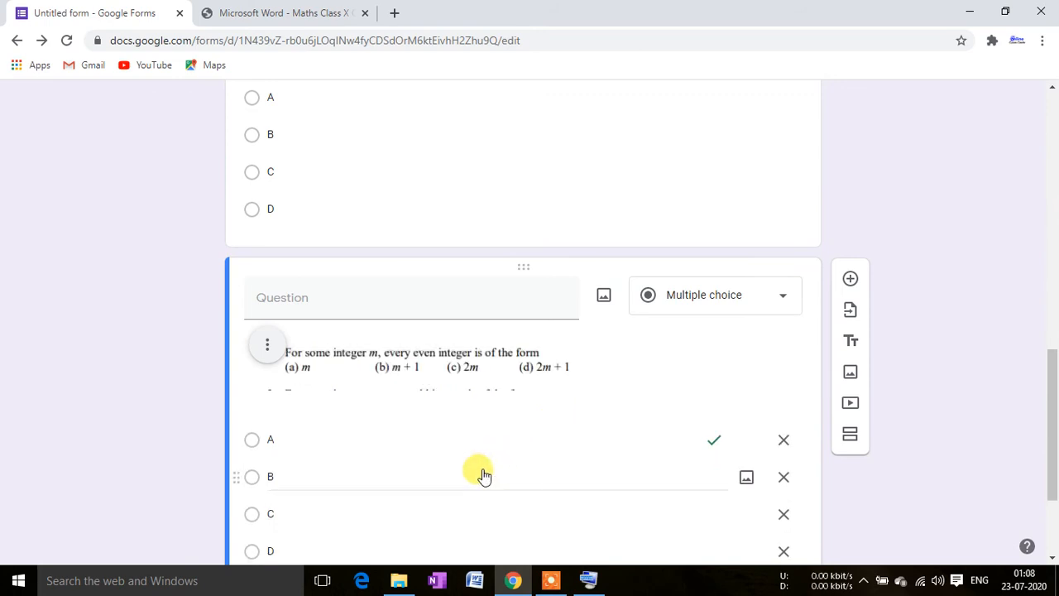
Change the correct answer of the even integer question to option B only in its answer key
scroll(484, 474, down, 2)
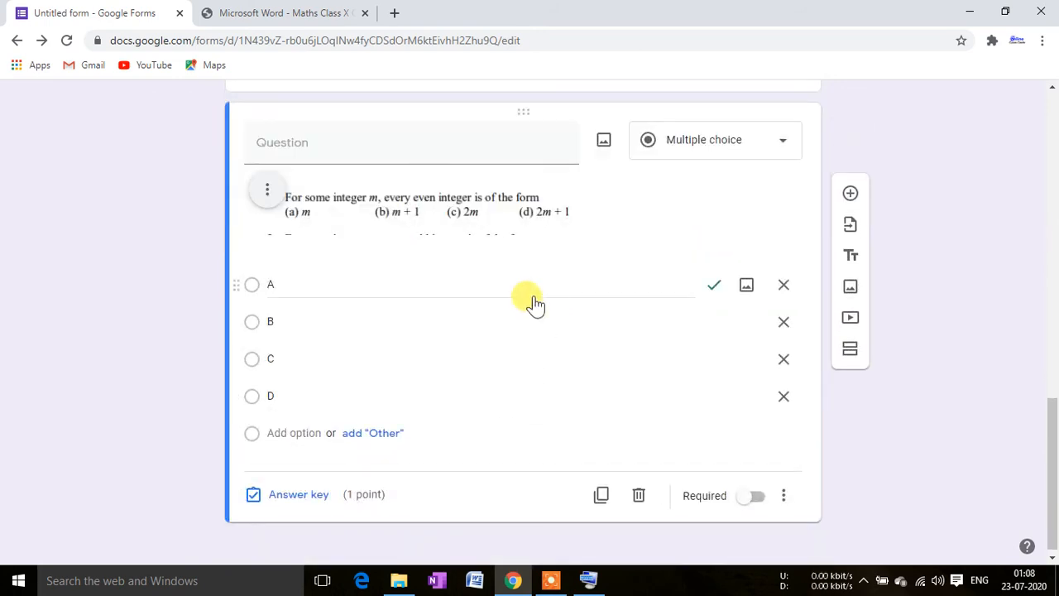
scroll(534, 303, up, 5)
scroll(496, 298, down, 4)
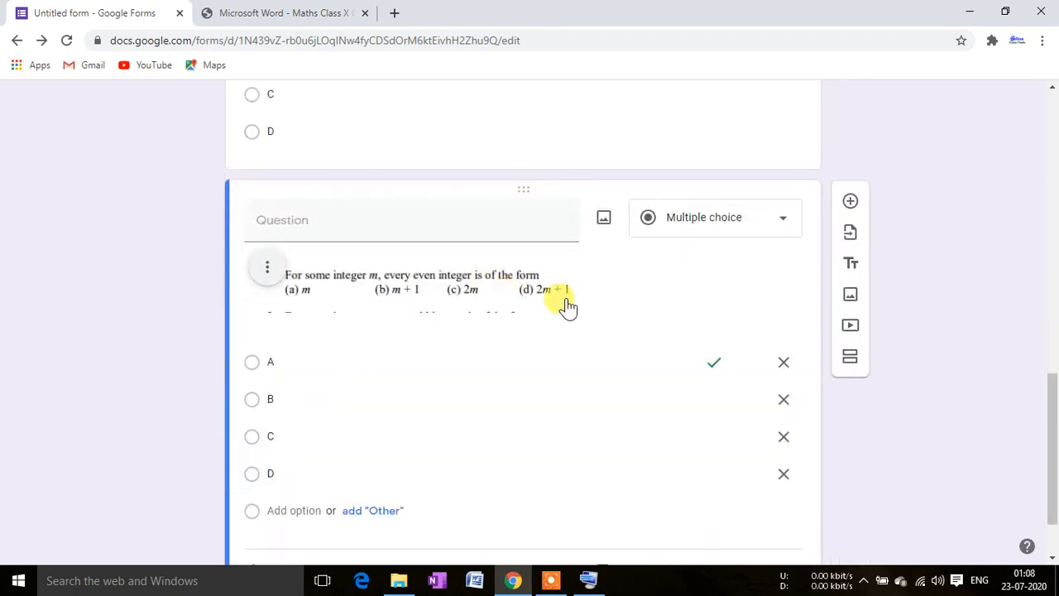
scroll(218, 534, down, 1)
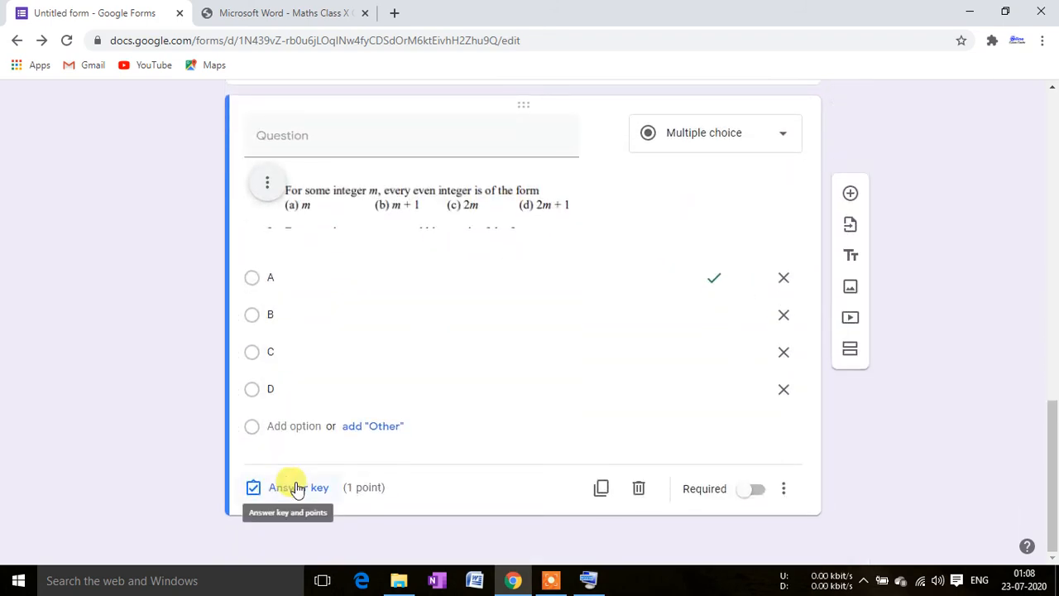
click(298, 488)
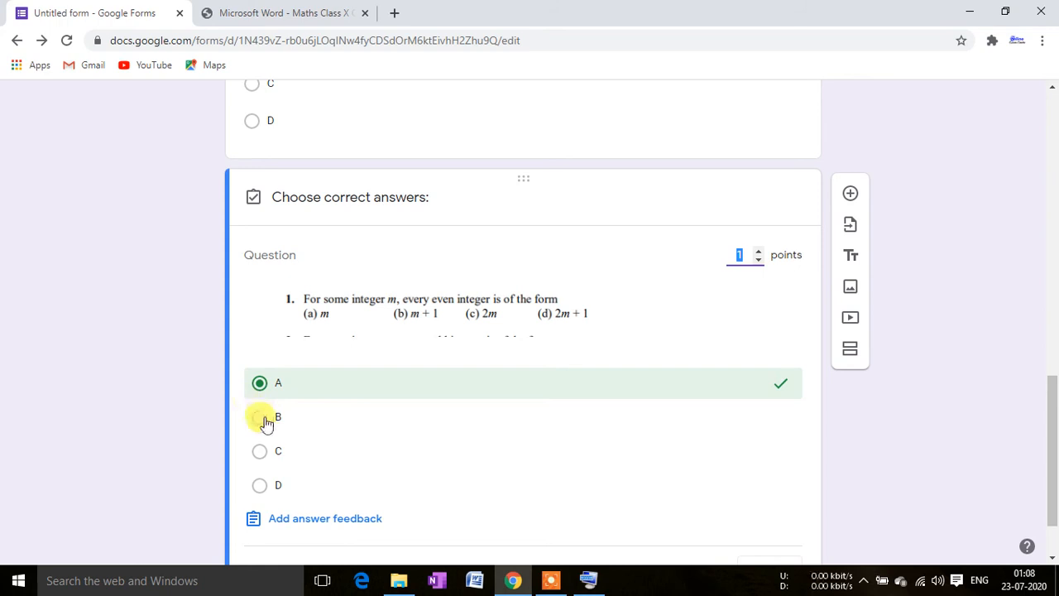
click(260, 418)
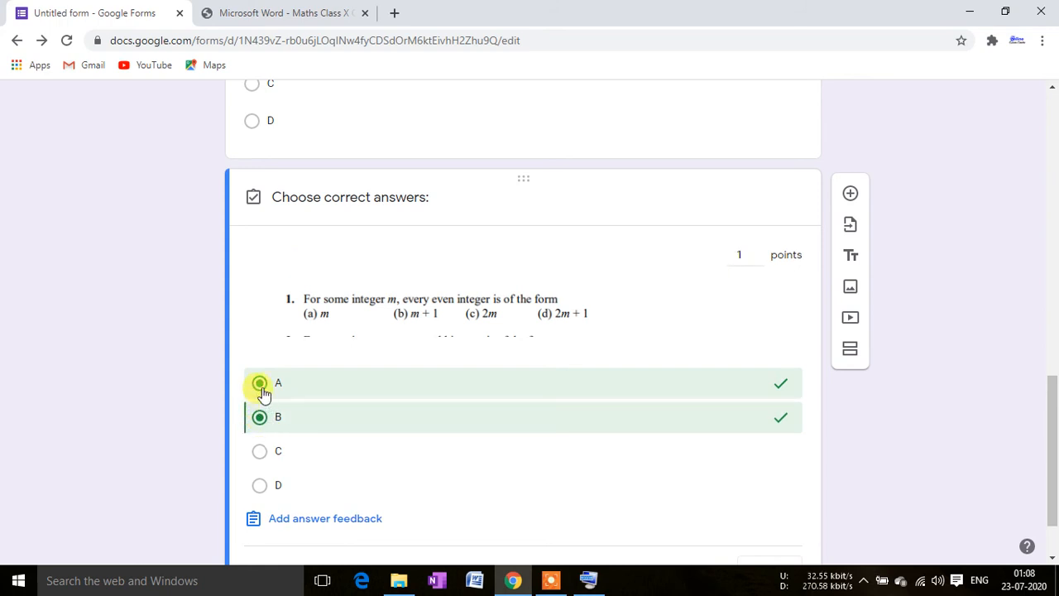
click(261, 387)
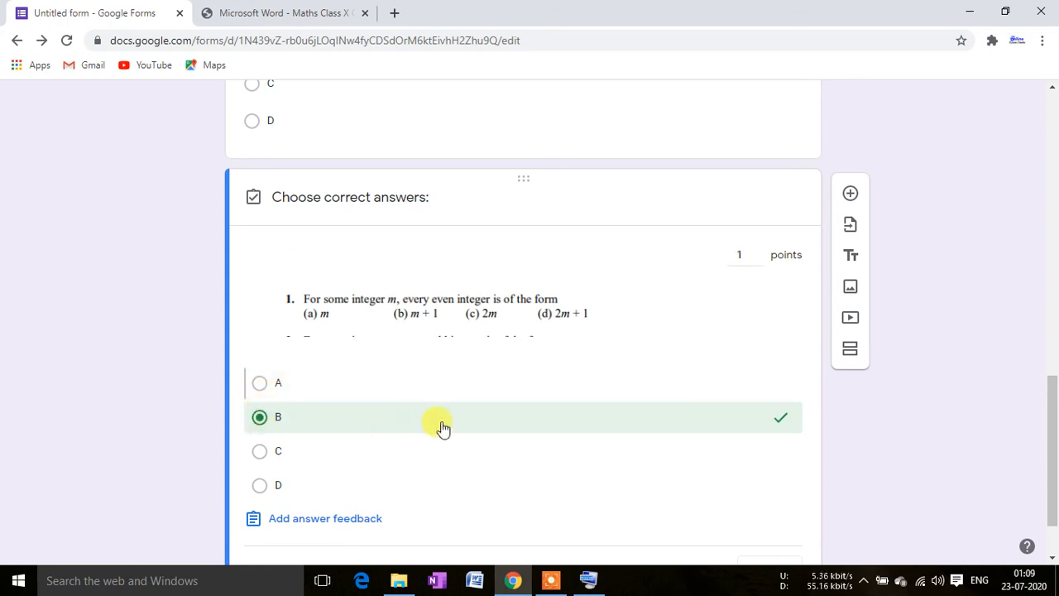
scroll(463, 413, down, 1)
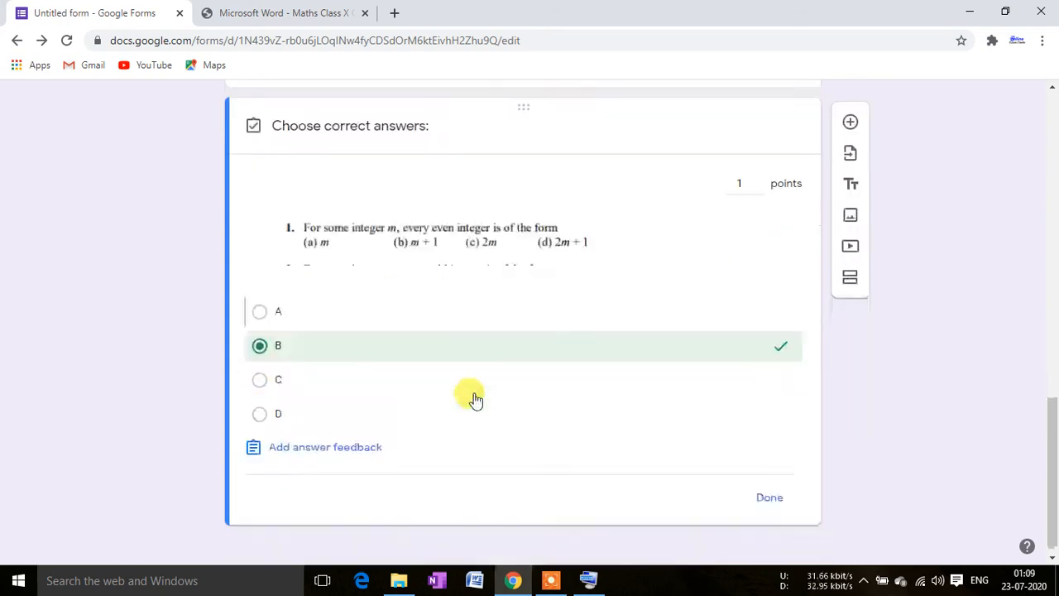
click(768, 488)
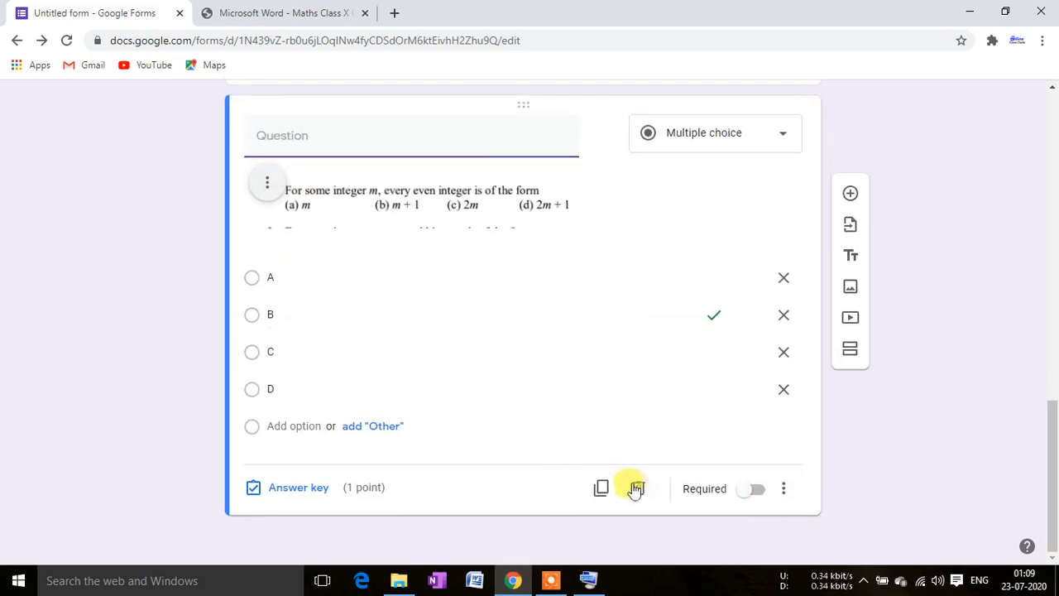
Duplicate the even integer question and replace the copy's image with ice_screenshot_20200723-004015.png
click(601, 491)
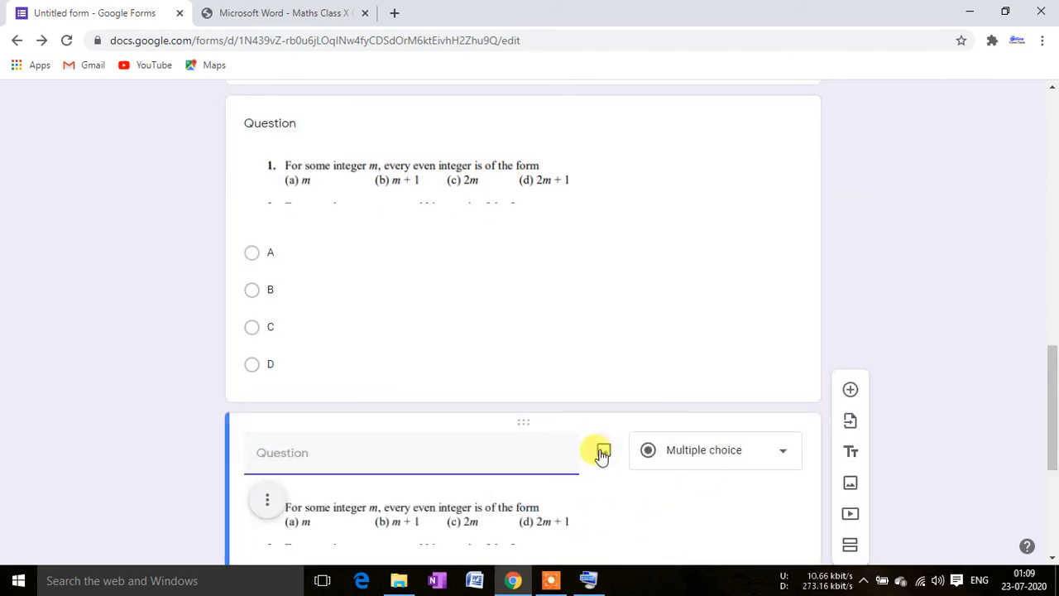
click(602, 452)
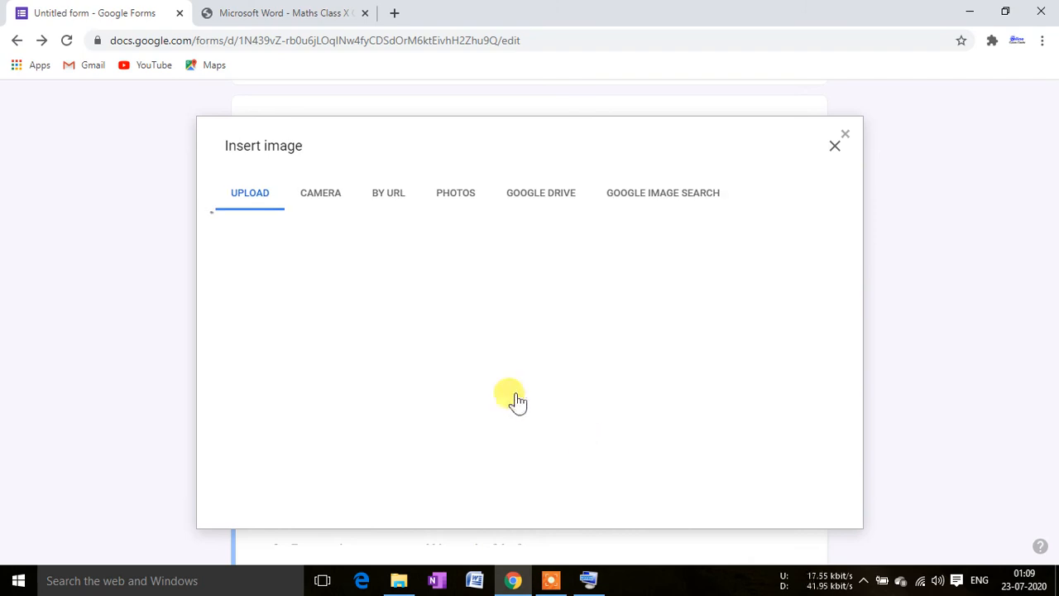
click(529, 418)
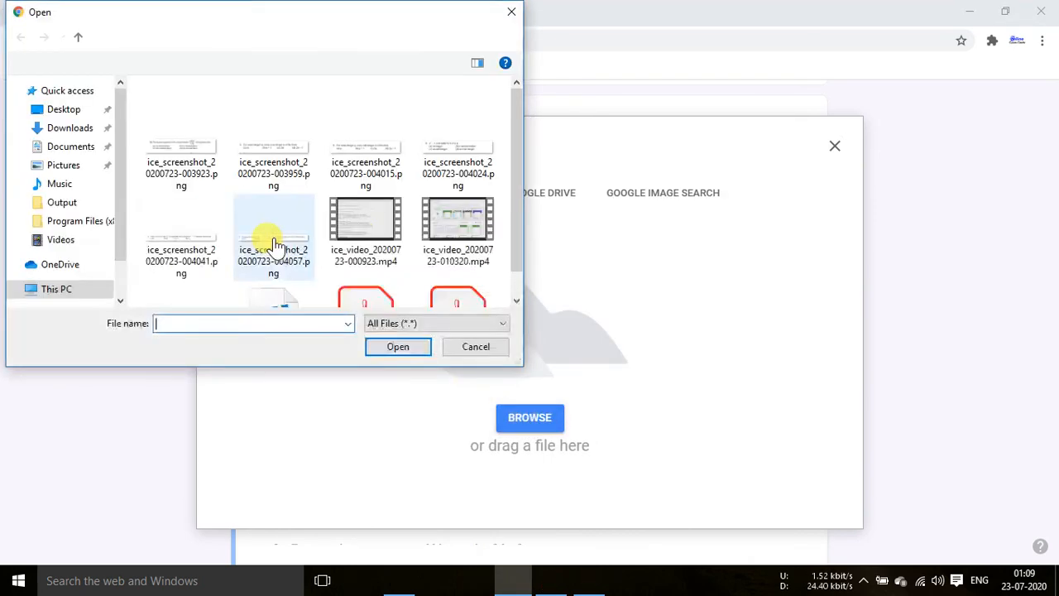
click(371, 101)
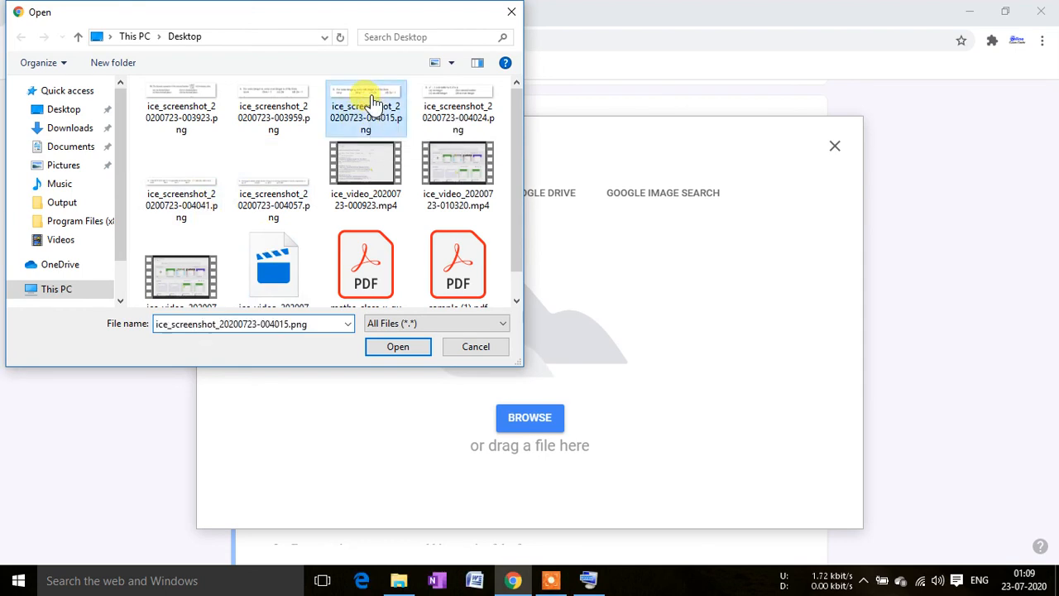
click(388, 349)
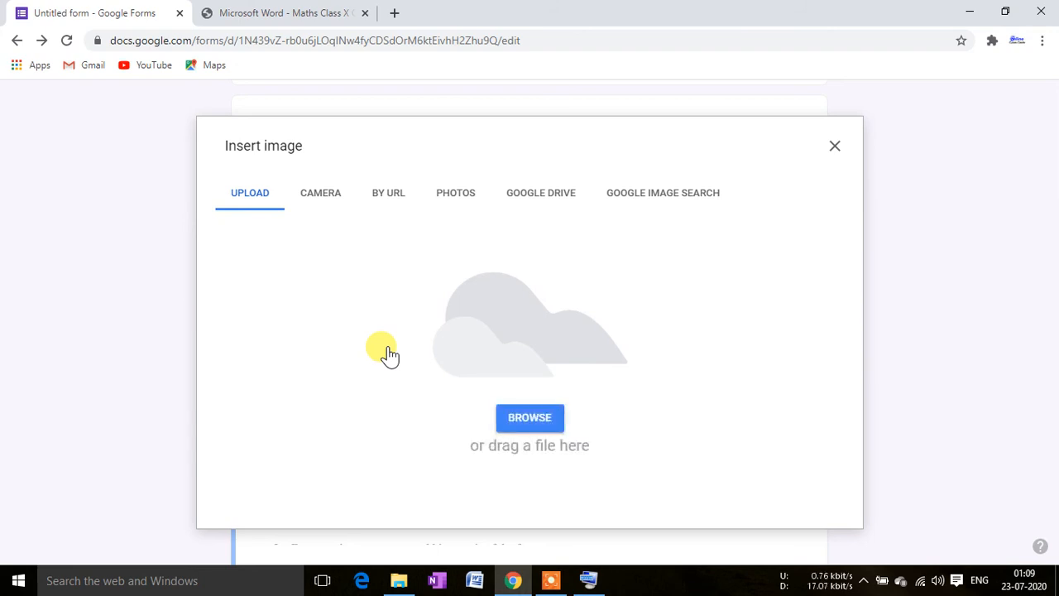
scroll(447, 345, down, 3)
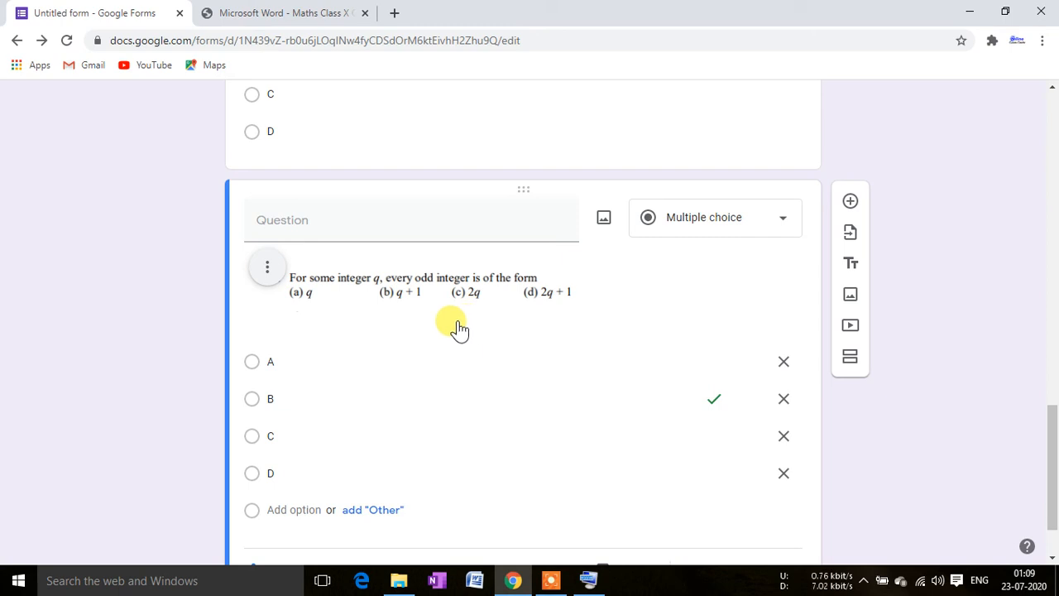
Change the correct answer of the odd integer question to option C only in its answer key
scroll(403, 358, down, 2)
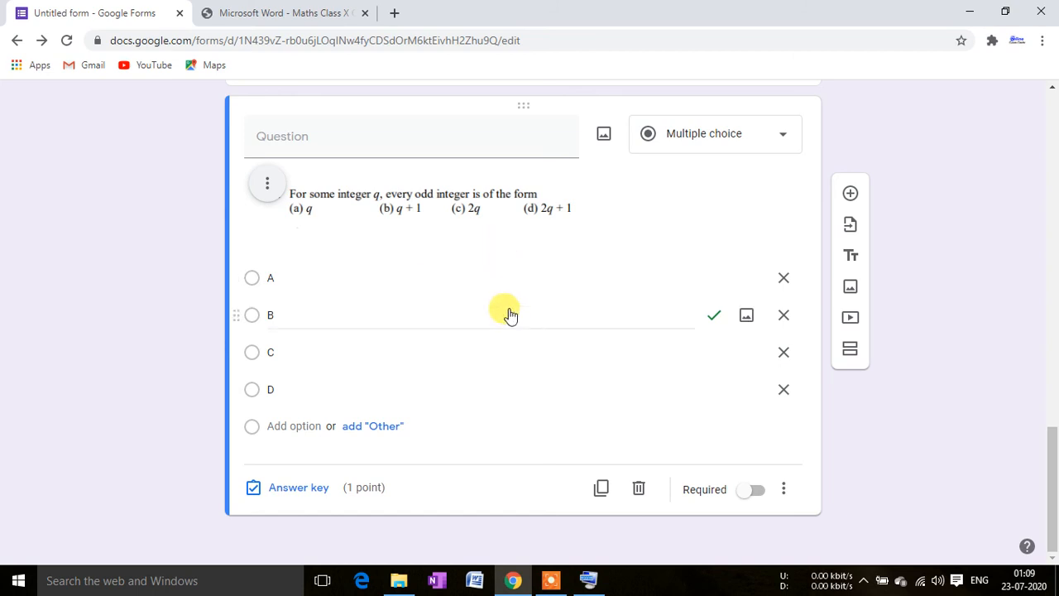
click(290, 489)
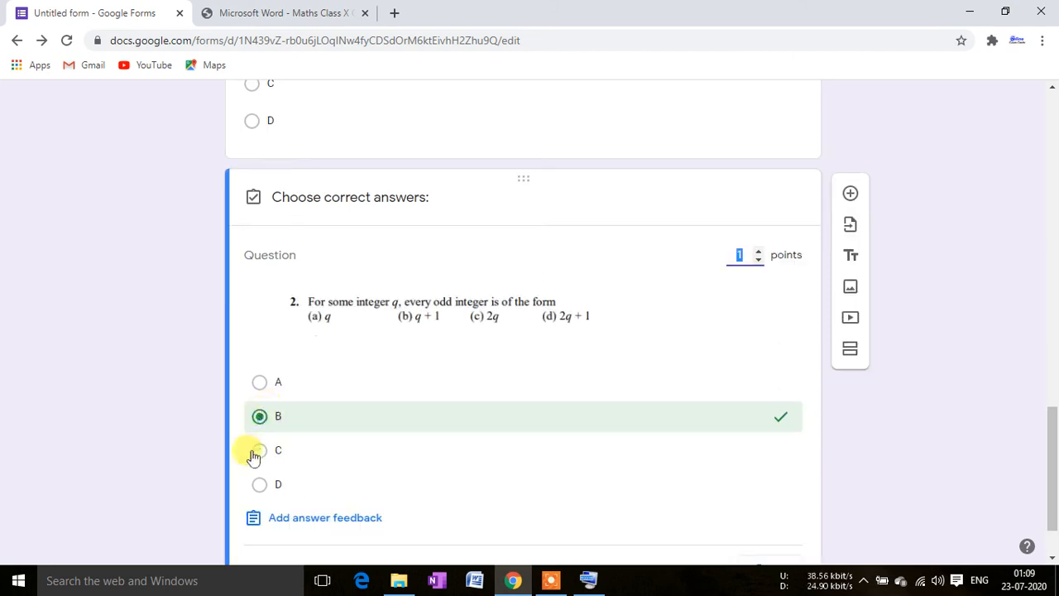
click(259, 416)
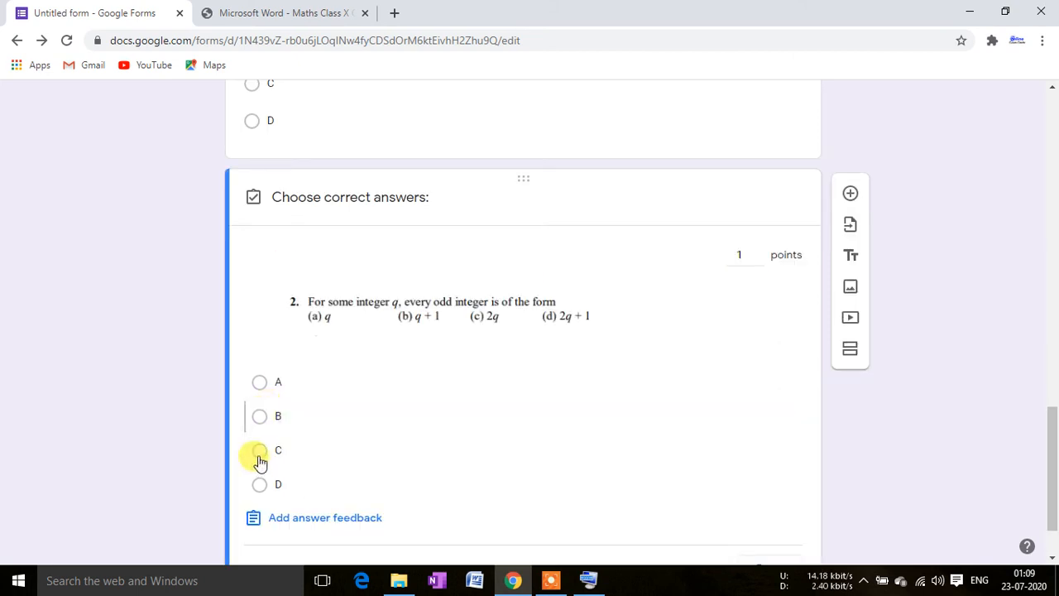
click(260, 453)
scroll(595, 485, down, 1)
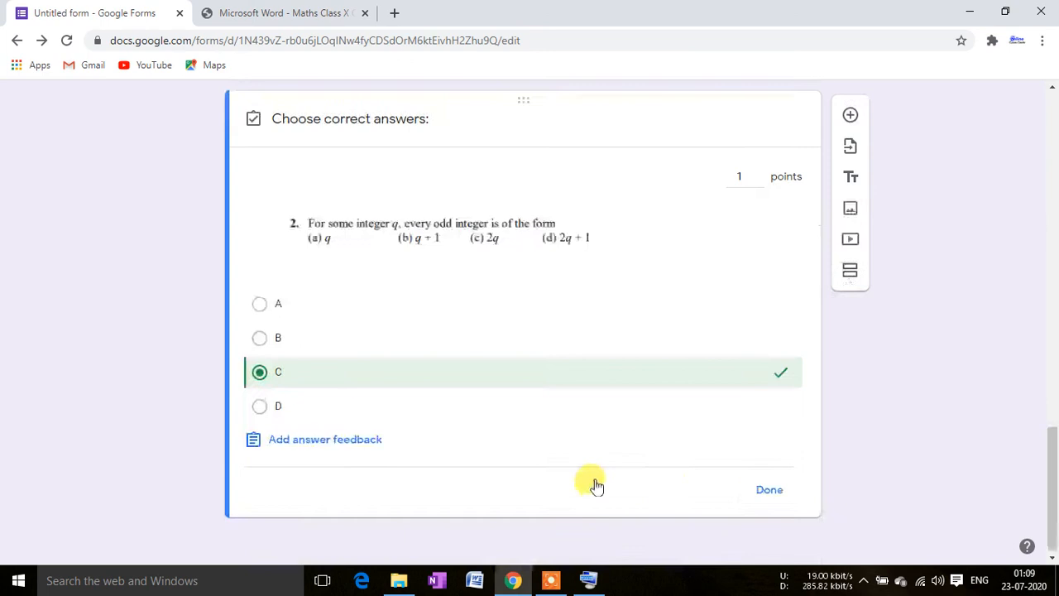
click(763, 489)
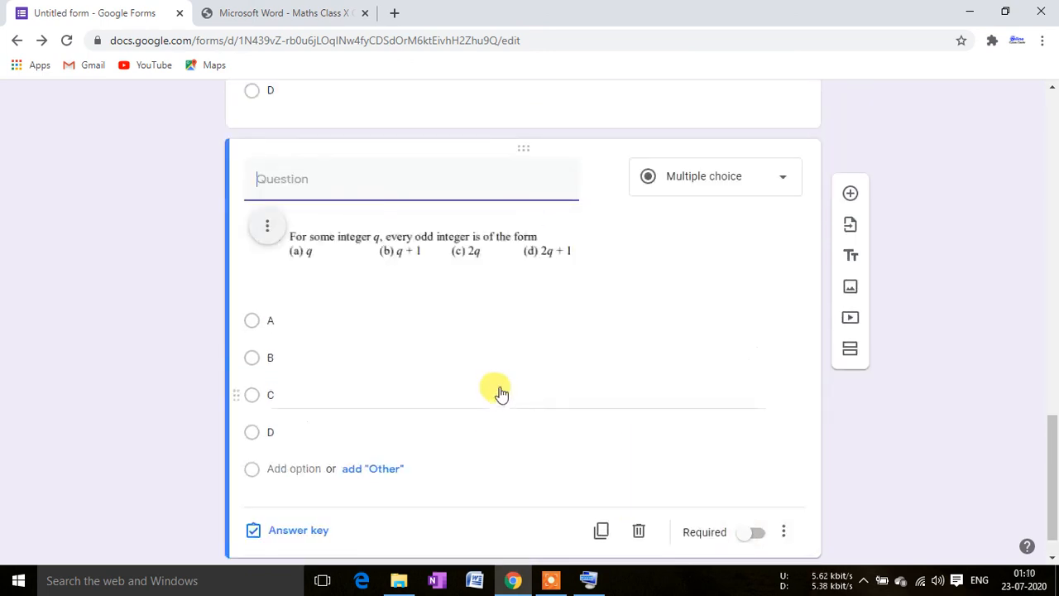
Preview the form, fill in the respondent's email address and name, and continue to the question section
scroll(610, 289, up, 2)
scroll(611, 289, up, 10)
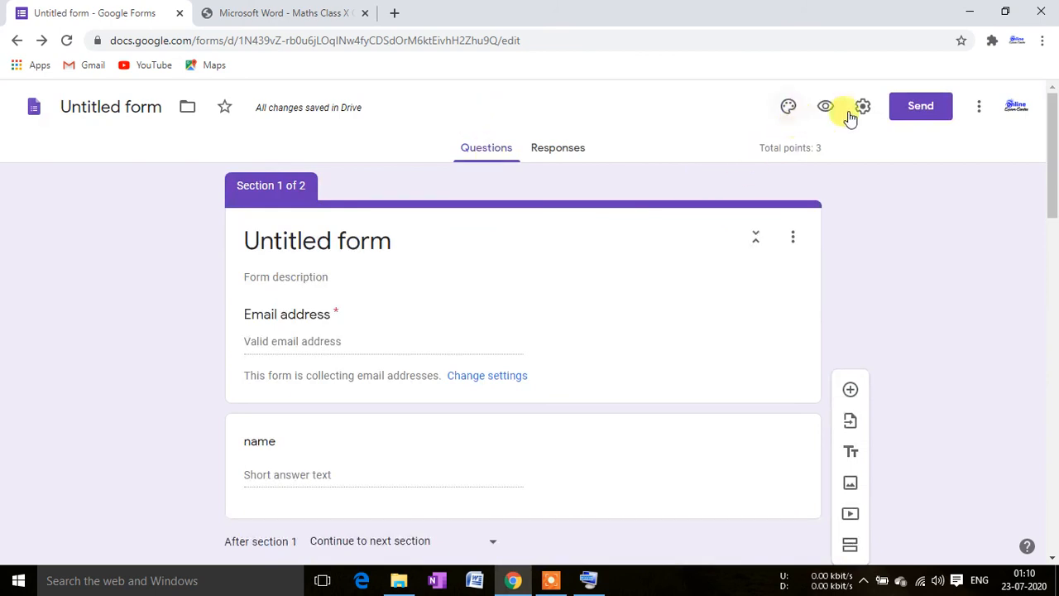
click(825, 108)
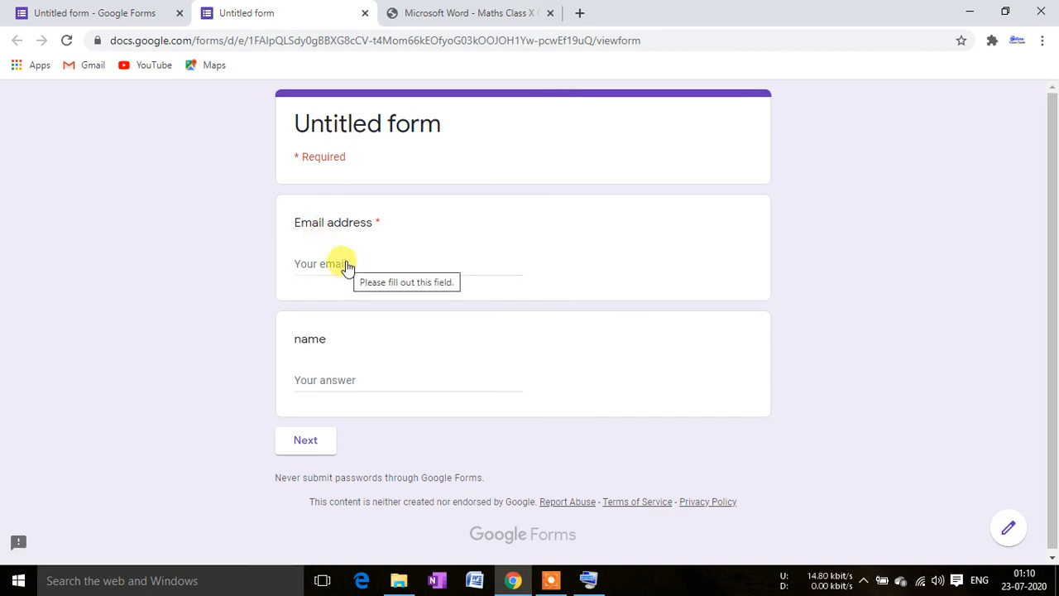
click(331, 270)
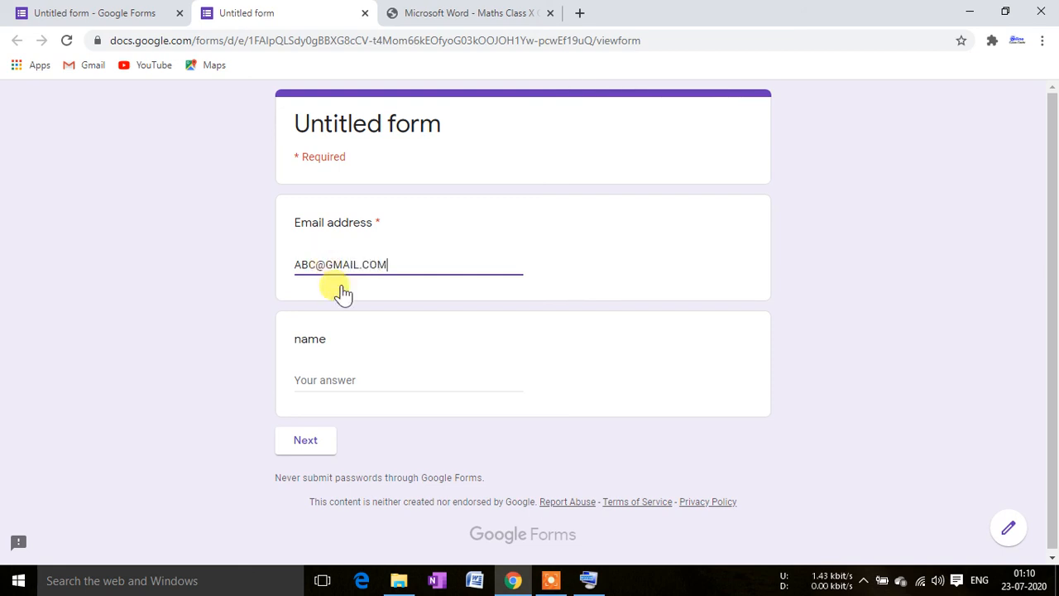
click(327, 385)
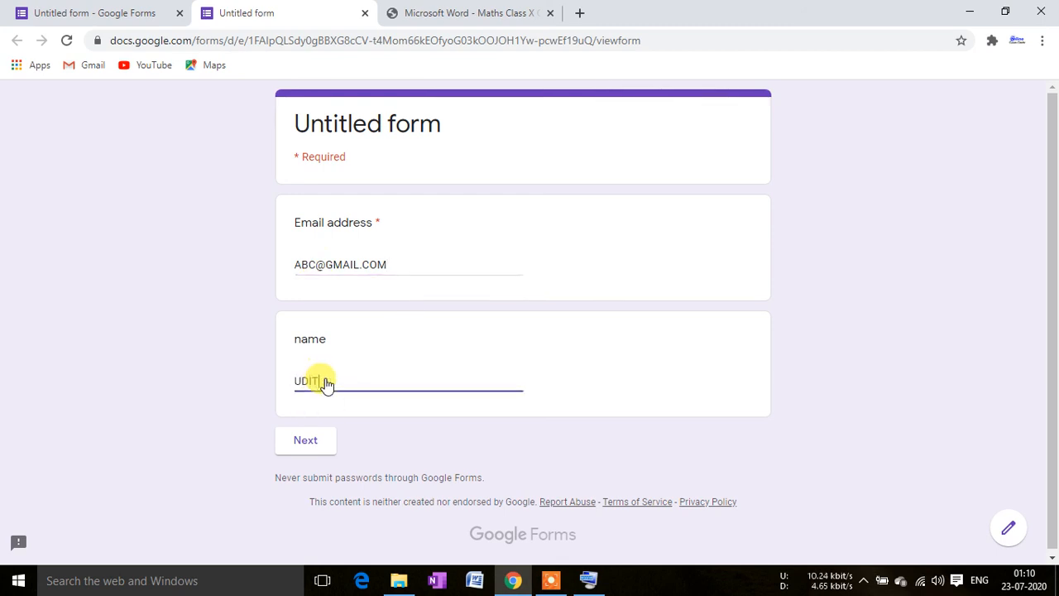
click(308, 443)
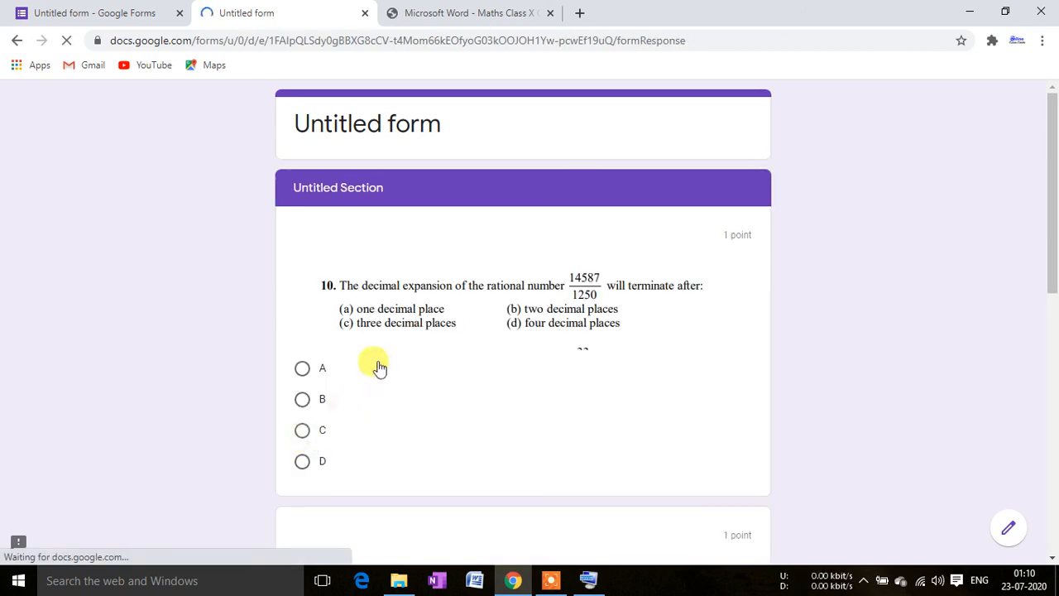
Examine the image questions, their answer options and their points in the form preview
scroll(455, 335, down, 10)
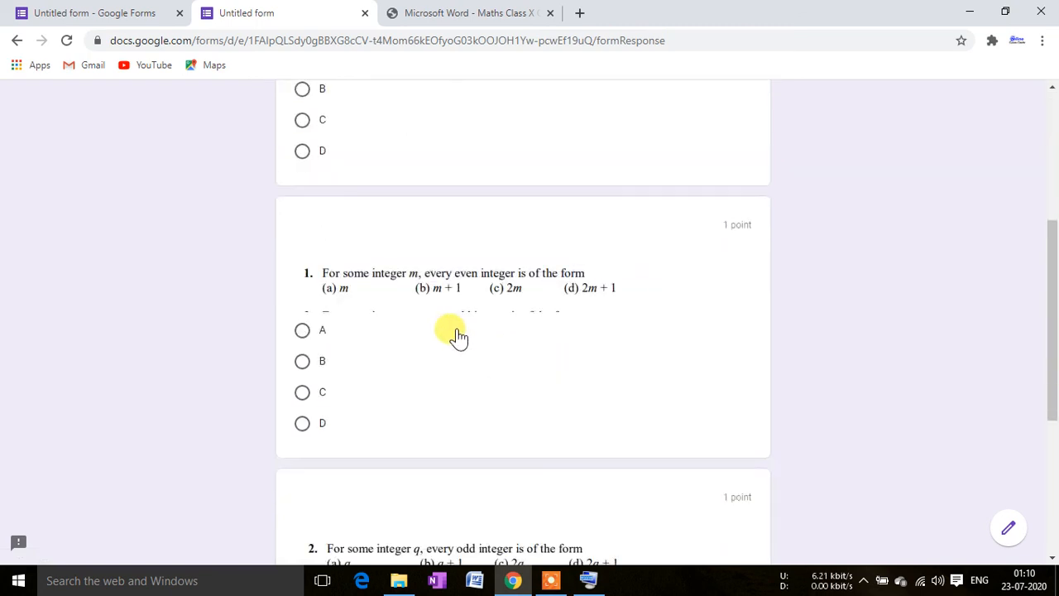
scroll(343, 246, up, 6)
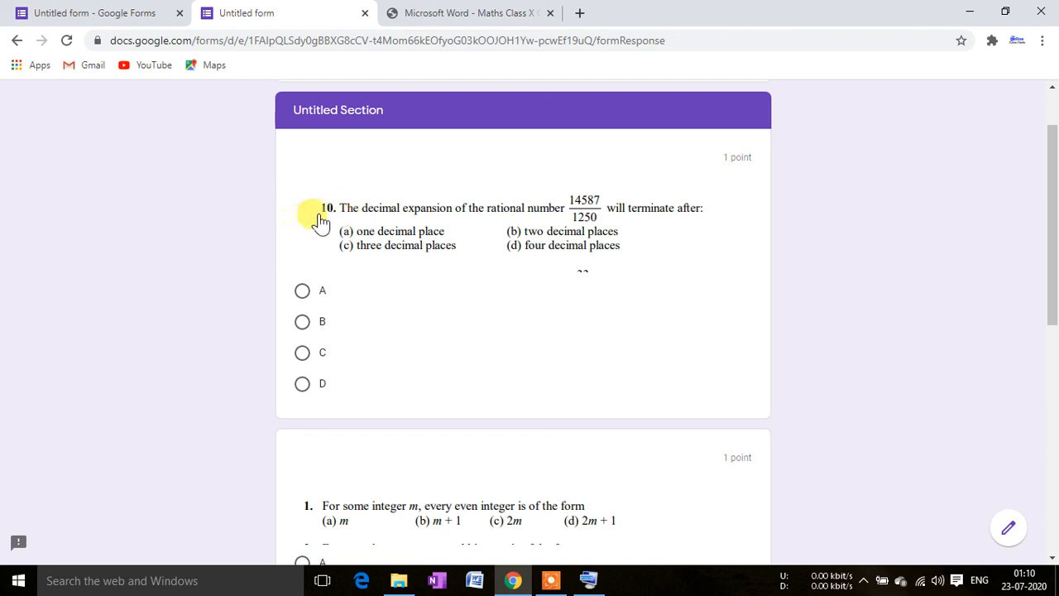
scroll(307, 301, down, 3)
scroll(339, 249, up, 4)
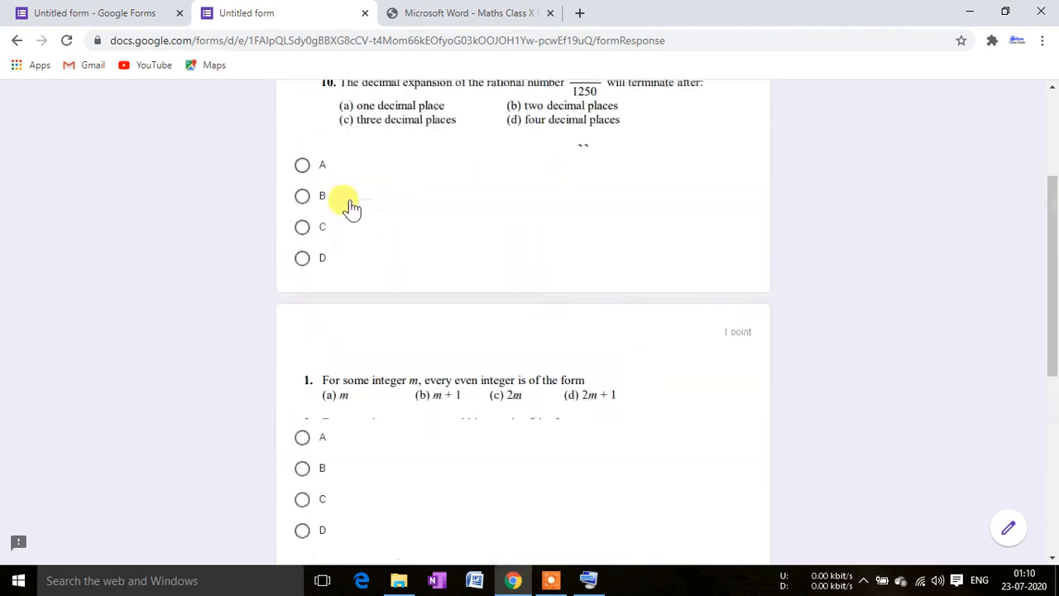
Answer the quiz with A for the decimal expansion question, B for the even integer question and C for the odd integer question
scroll(331, 281, down, 1)
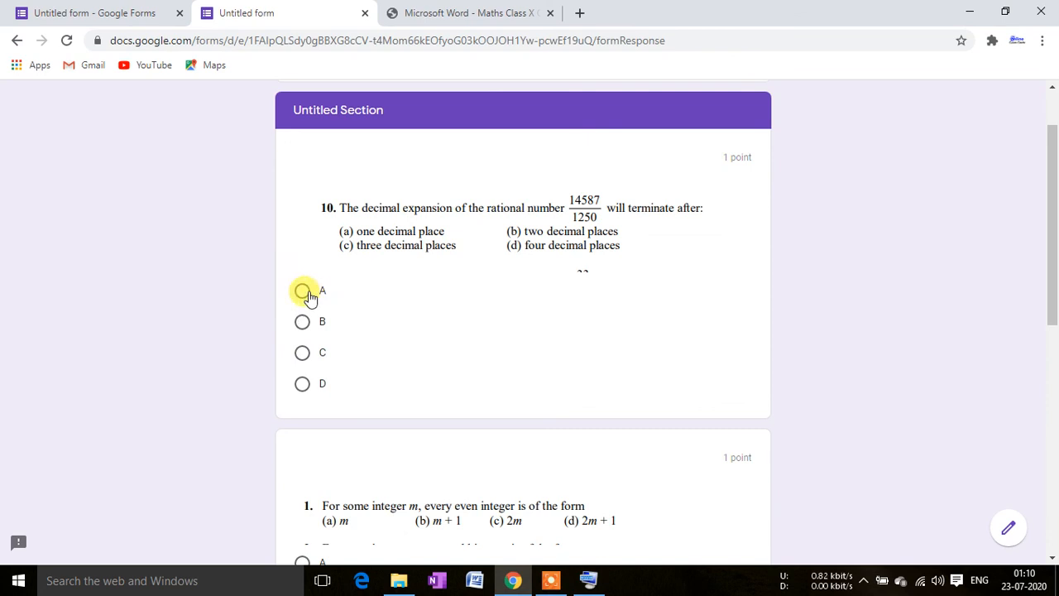
click(302, 290)
scroll(331, 314, down, 2)
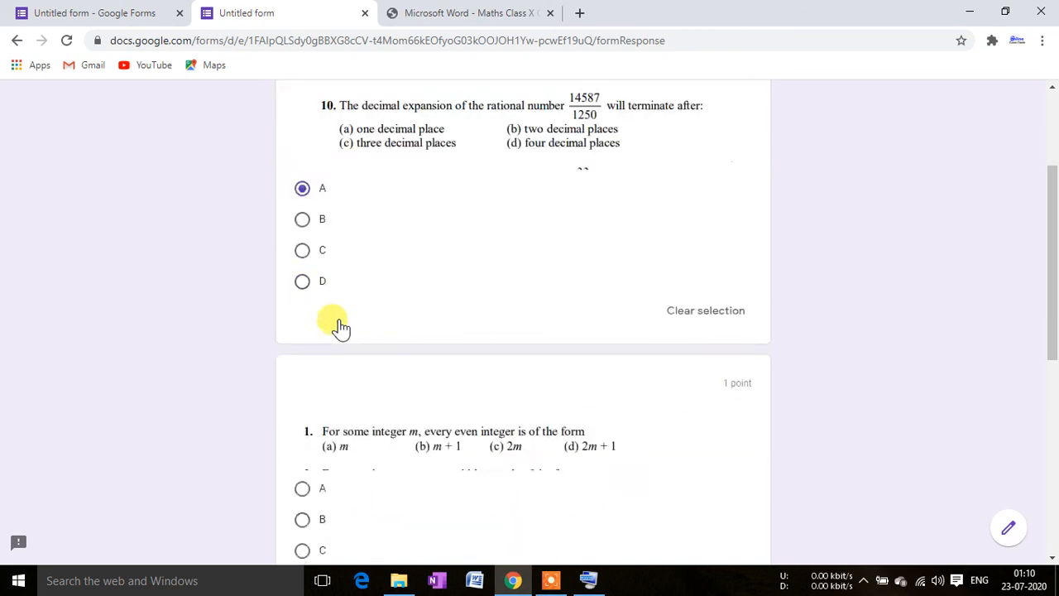
click(303, 466)
scroll(352, 434, down, 3)
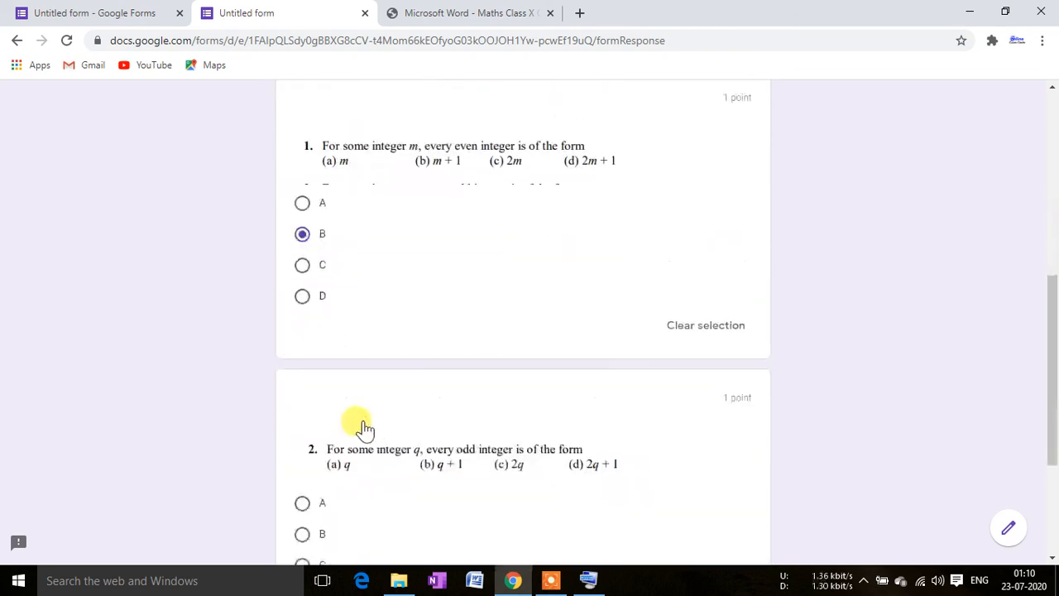
scroll(303, 536, down, 1)
click(302, 493)
Submit the quiz response and view its score, checking the total points and the marking of the individual answers
scroll(464, 463, down, 3)
click(378, 436)
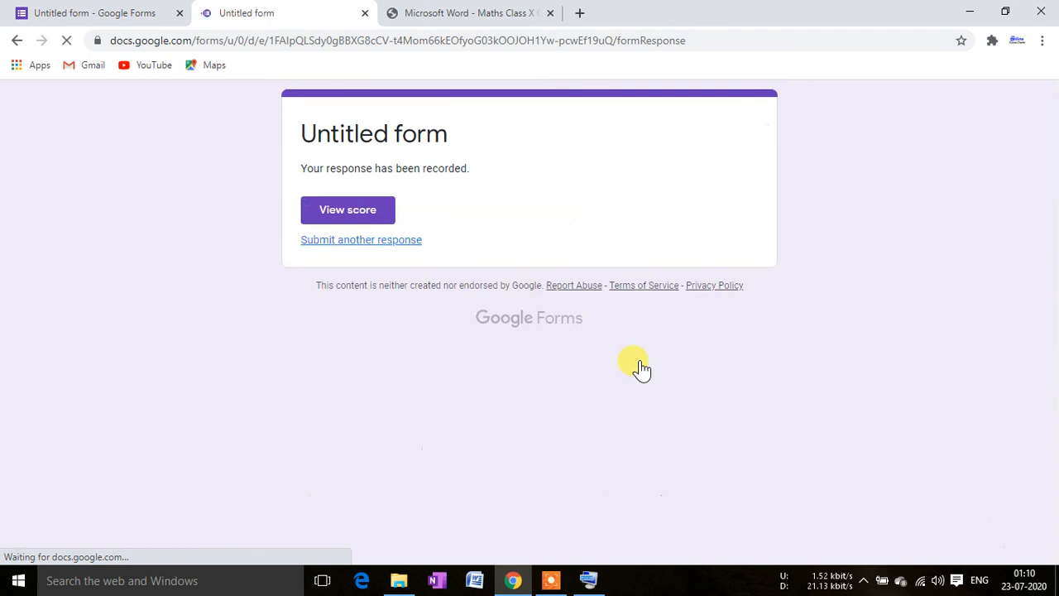
click(345, 212)
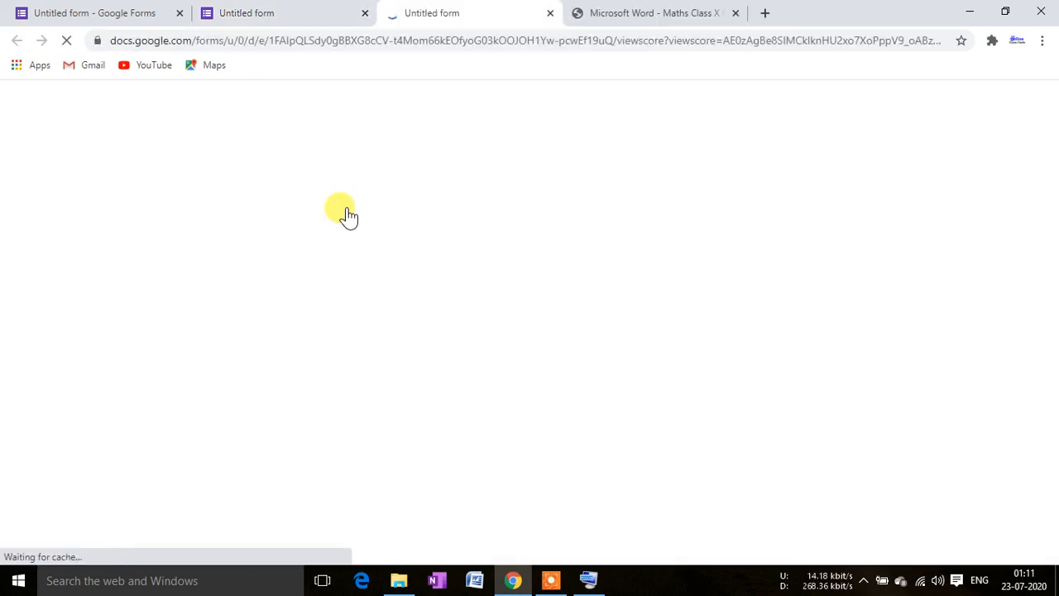
scroll(427, 309, down, 3)
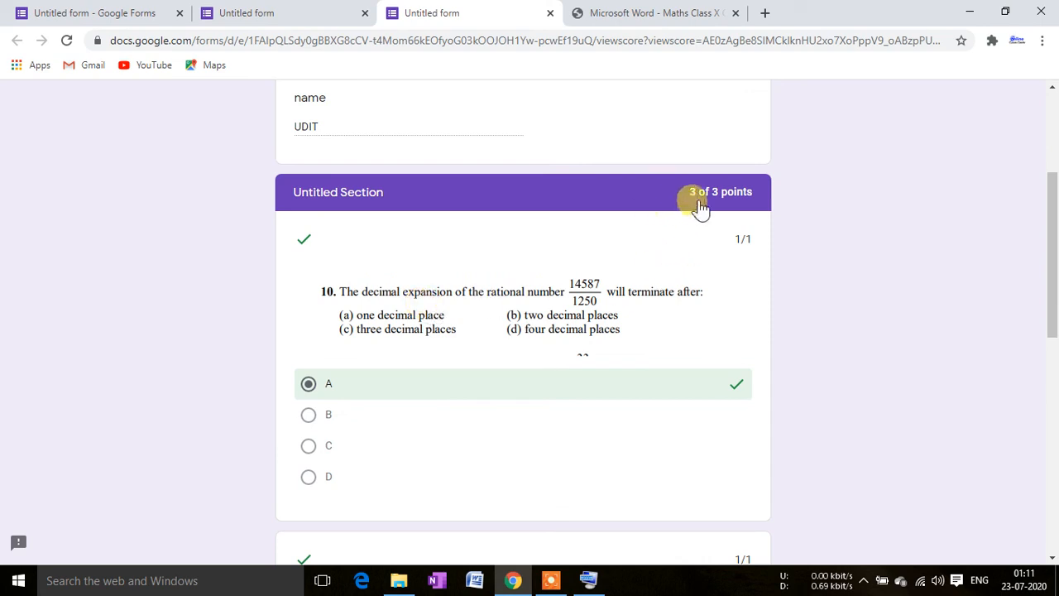
scroll(449, 241, up, 3)
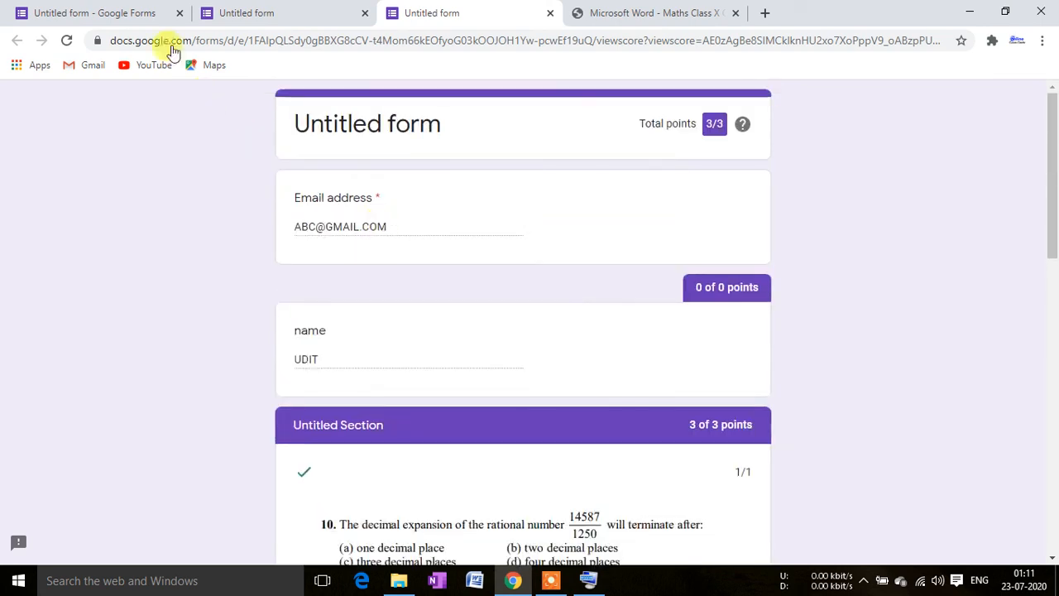
Return to the quiz form's editing page
click(99, 17)
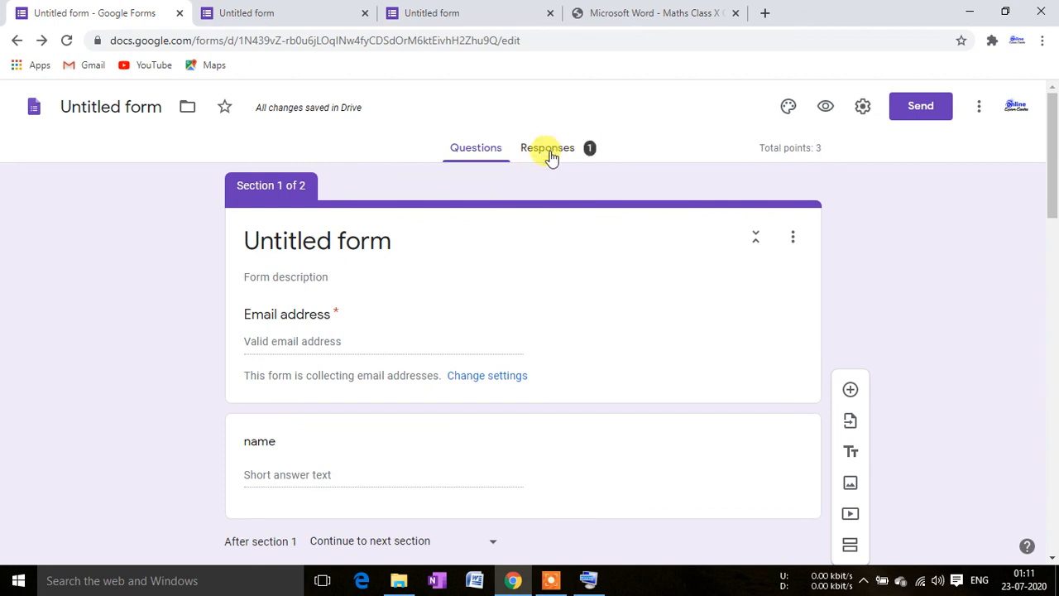